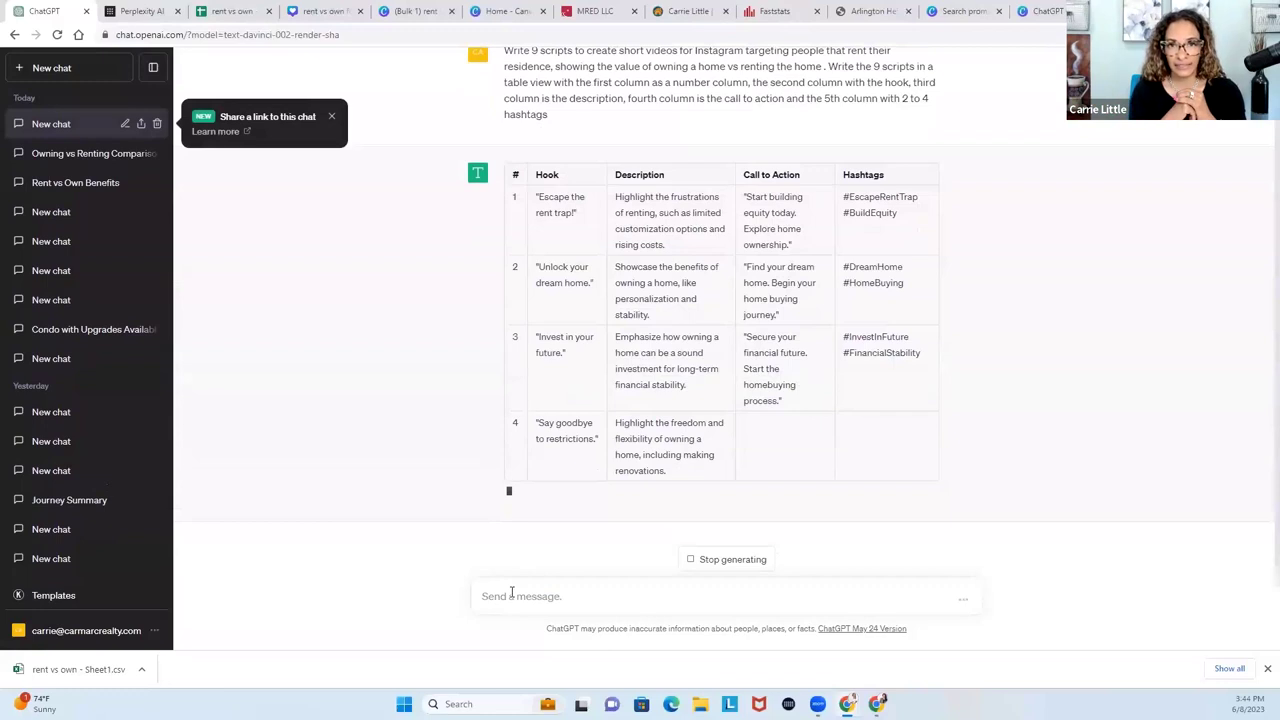
# Correct the 'update these' draft, then show the Let's Build Content slide full screen and exit.
pyautogui.write('update theis')
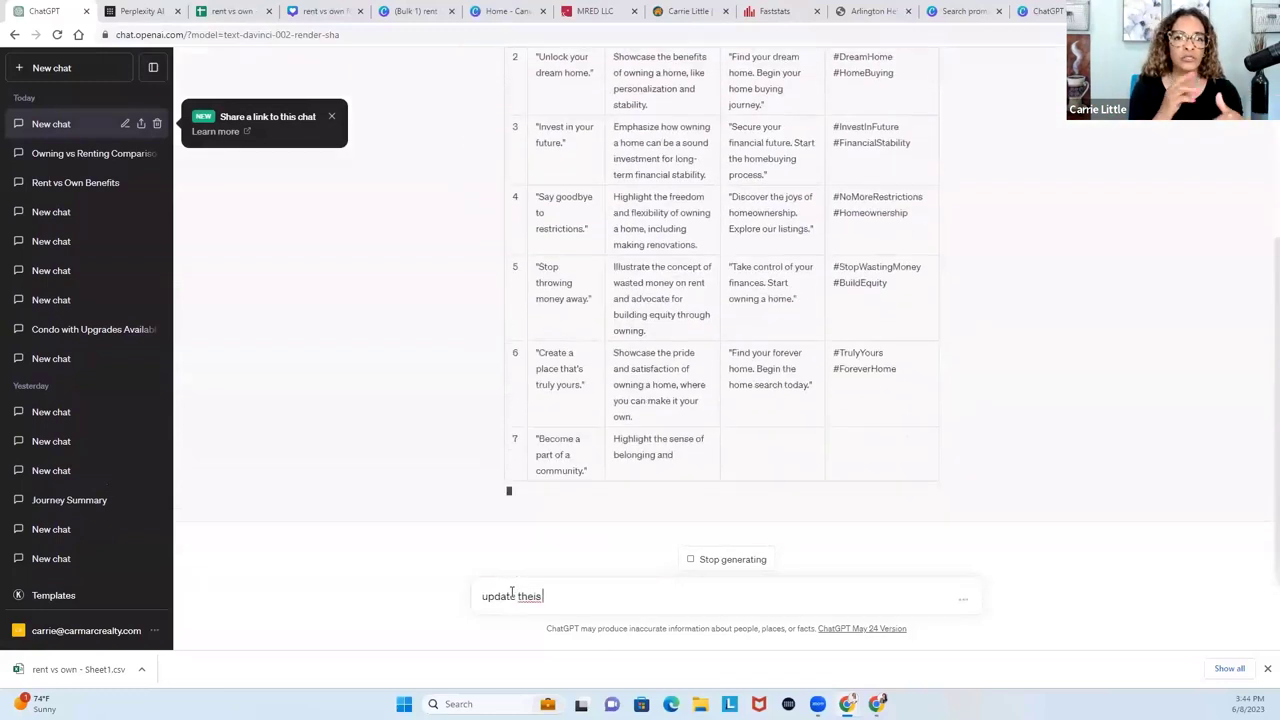
pyautogui.press('BackSpace')
pyautogui.press('BackSpace')
pyautogui.press('BackSpace')
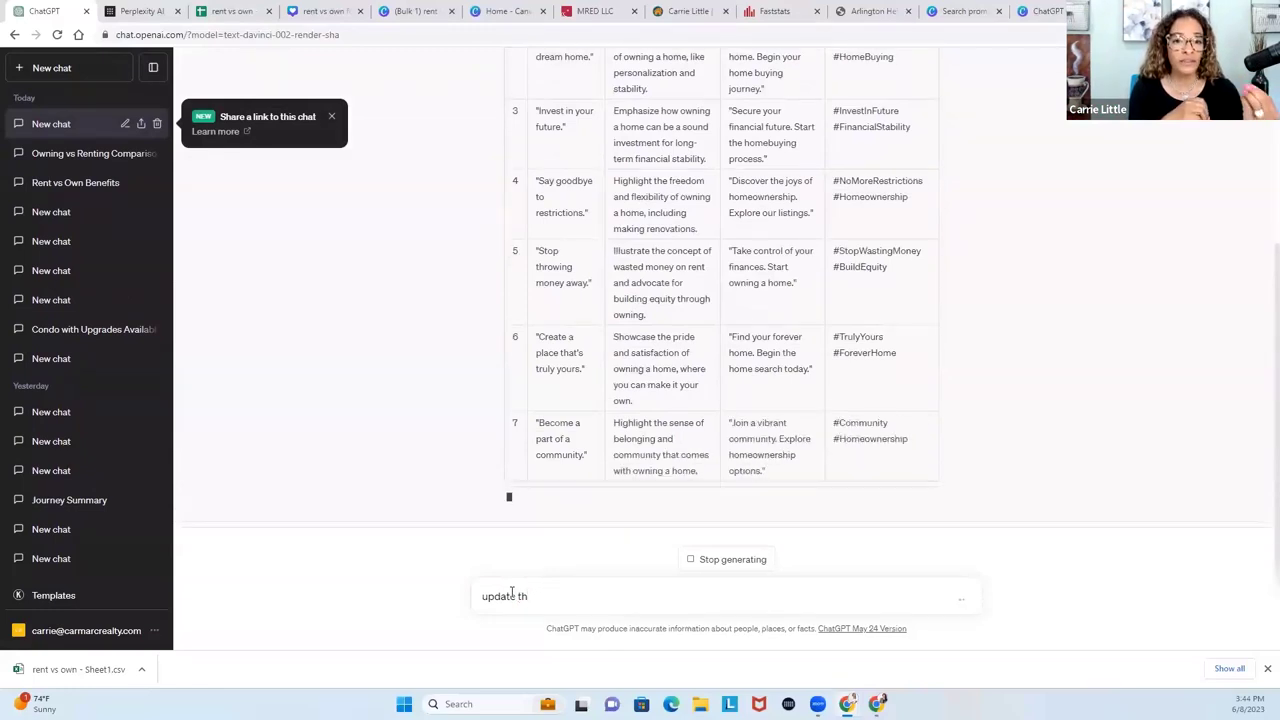
pyautogui.write('ese')
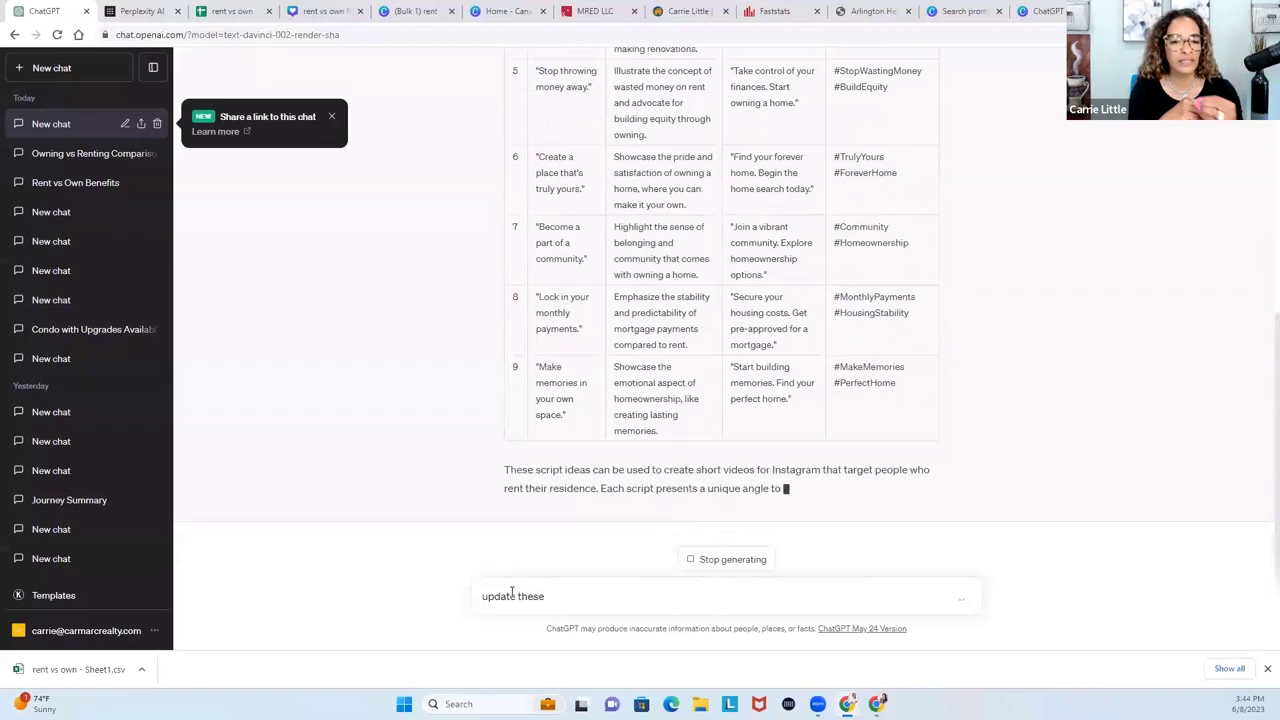
pyautogui.press('BackSpace')
pyautogui.press('BackSpace')
pyautogui.press('BackSpace')
pyautogui.write('i')
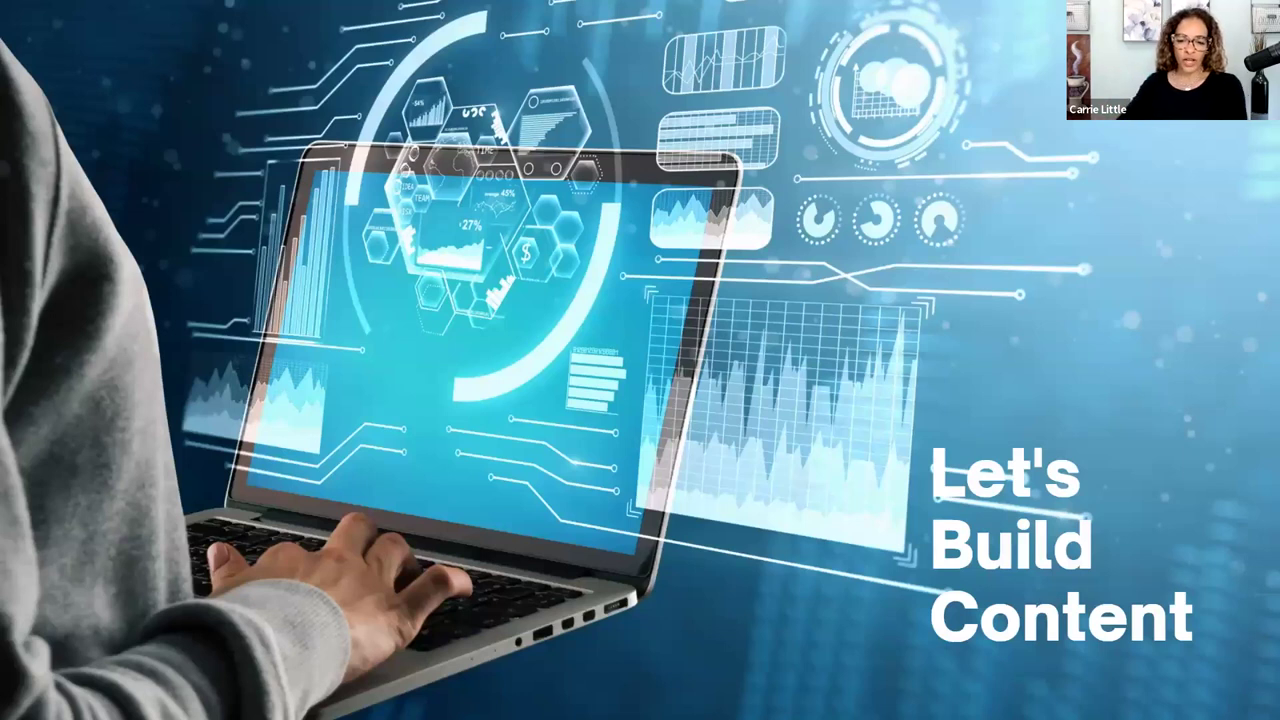
pyautogui.press('f')
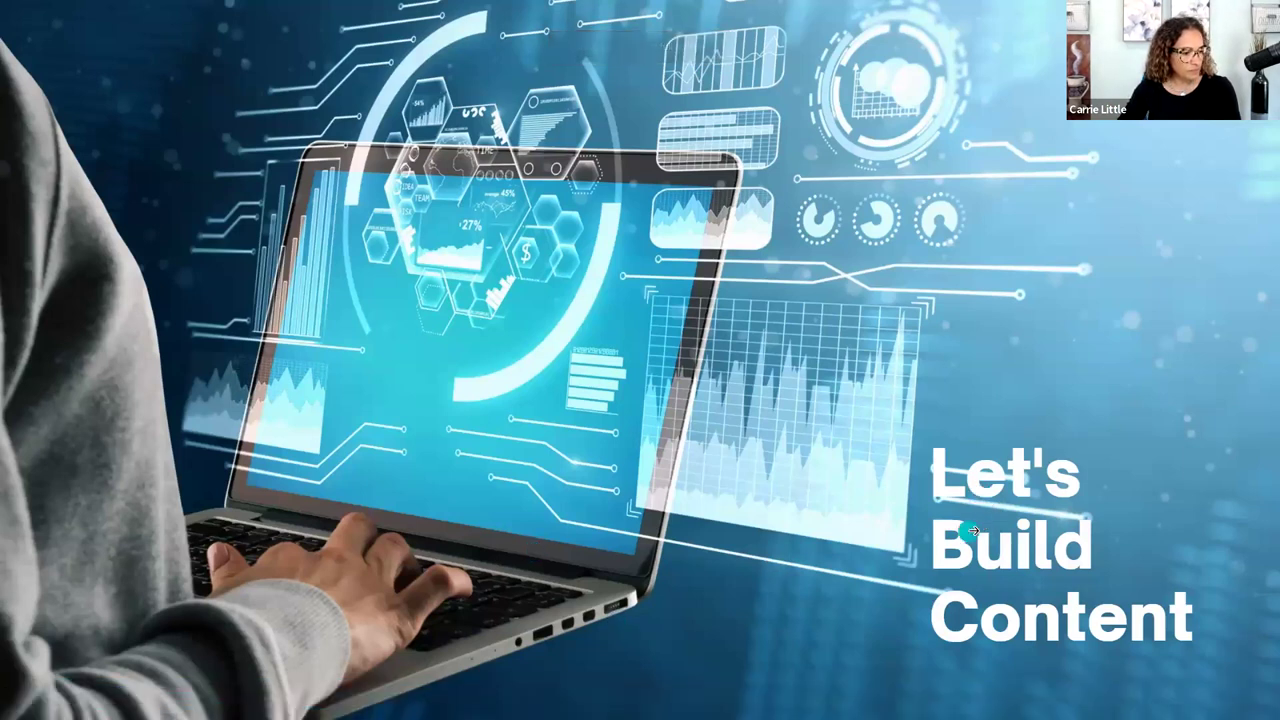
pyautogui.press('Escape')
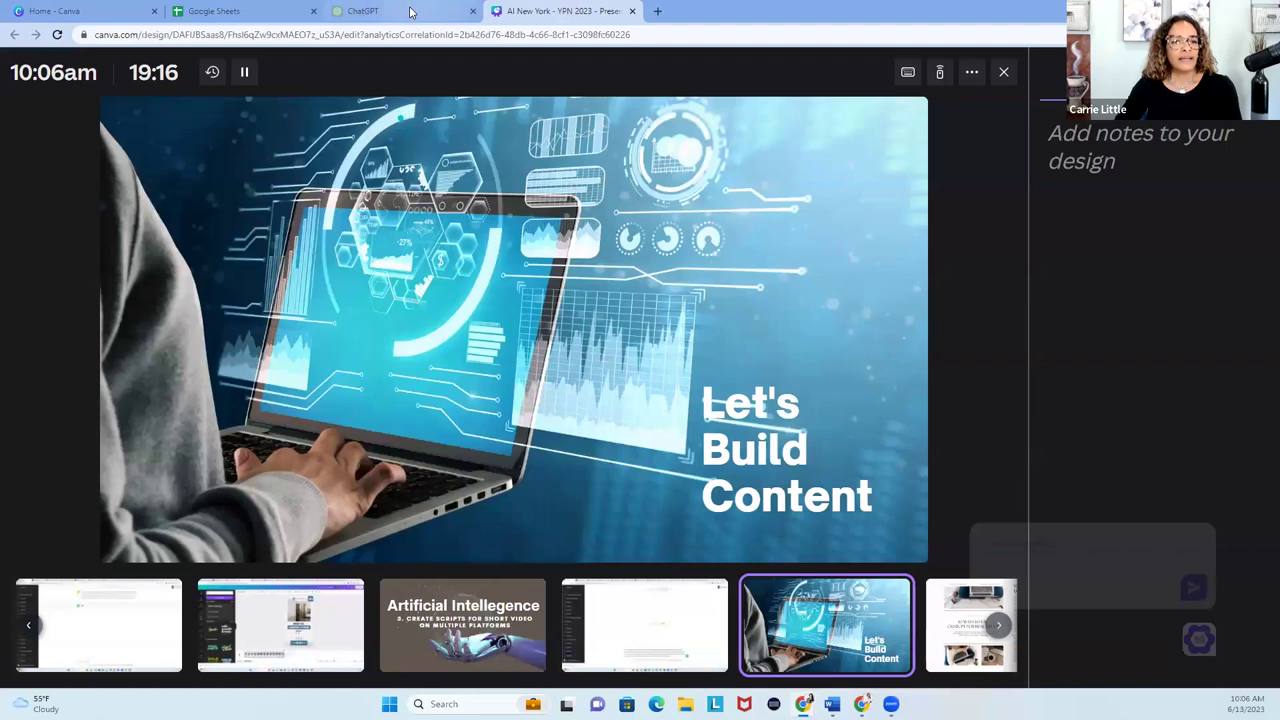
# Cycle through the ChatGPT, Google Sheets, Canva and Perplexity pages, then bring up the Word prompt document.
pyautogui.click(408, 12)
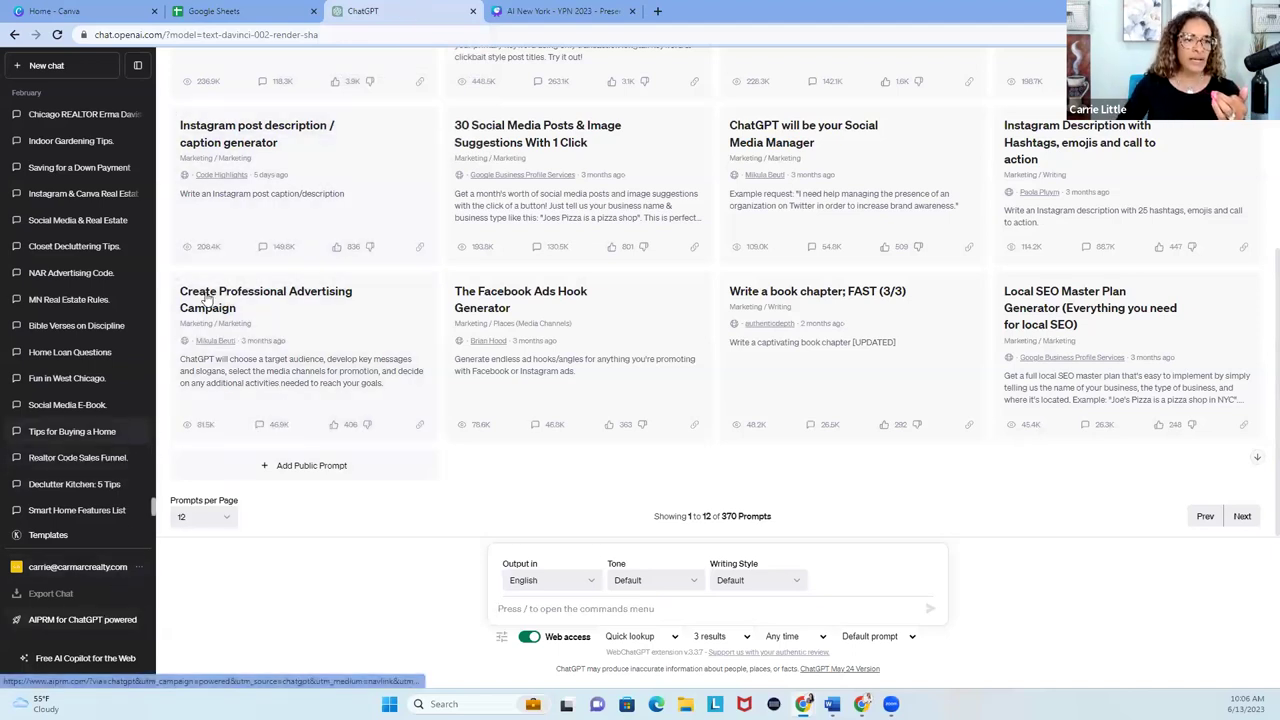
pyautogui.click(268, 9)
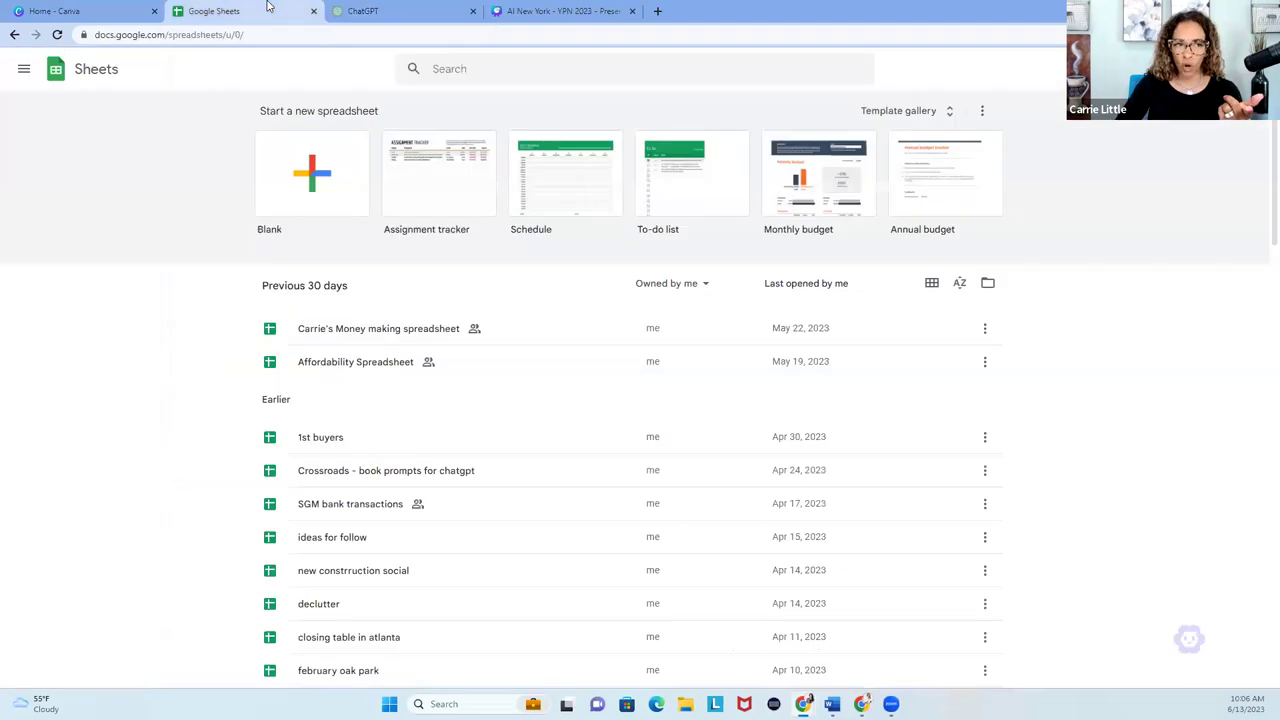
pyautogui.click(95, 10)
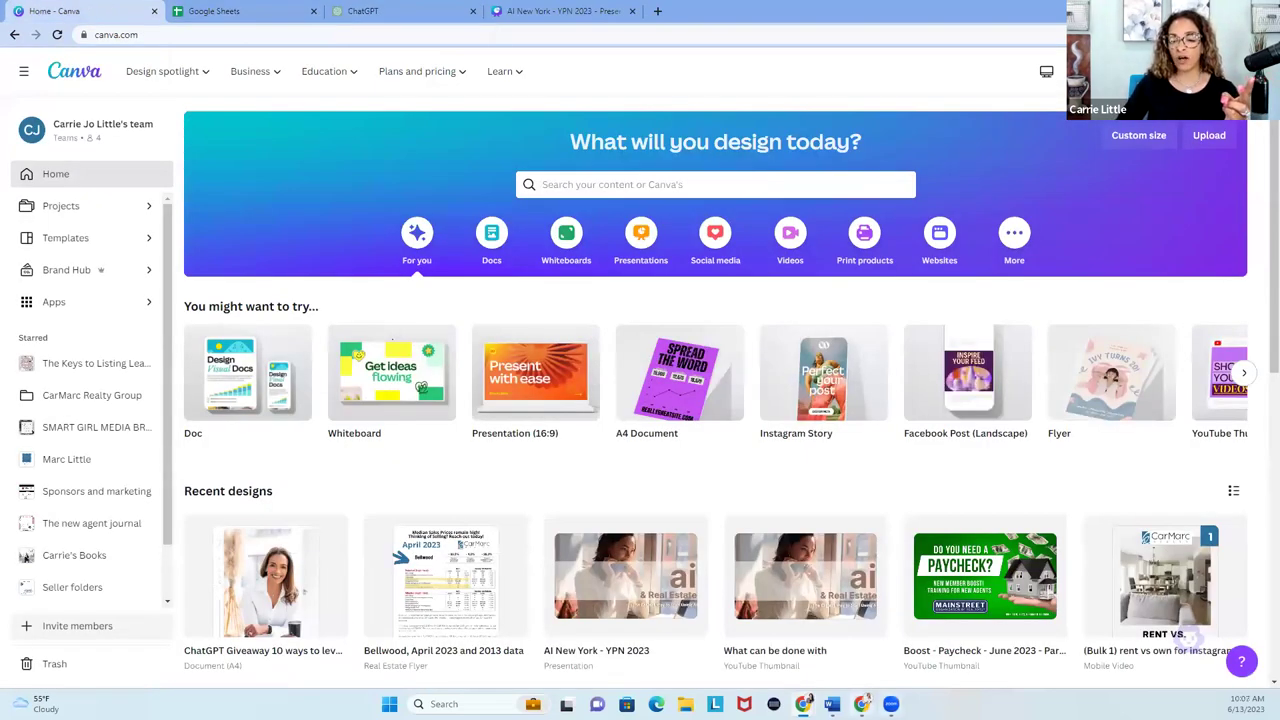
pyautogui.moveTo(862, 704)
pyautogui.click(860, 630)
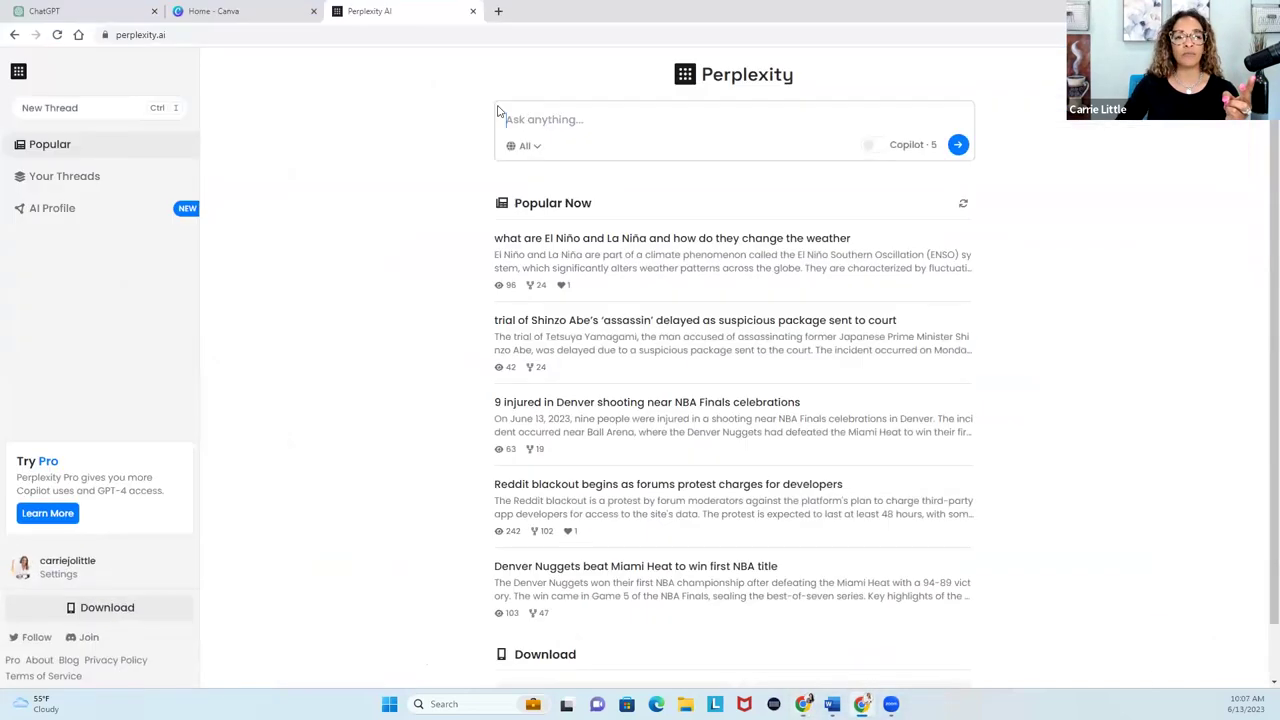
pyautogui.click(90, 10)
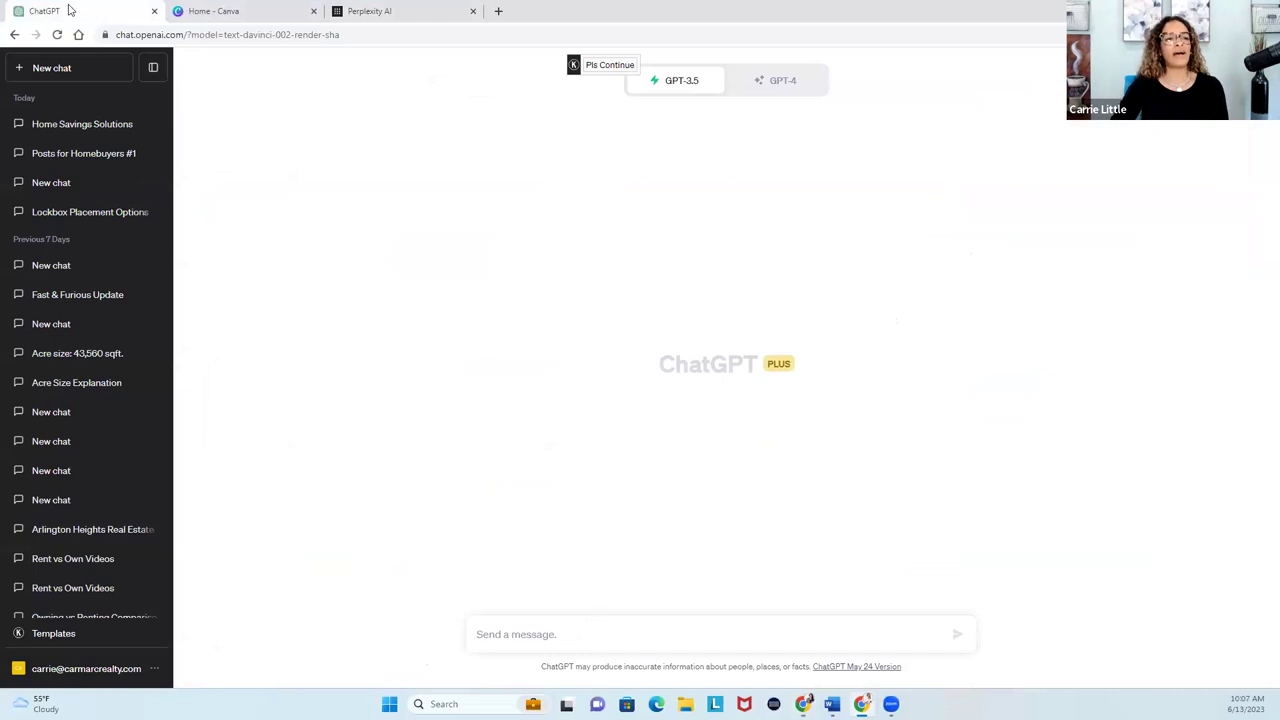
pyautogui.click(212, 20)
pyautogui.click(350, 20)
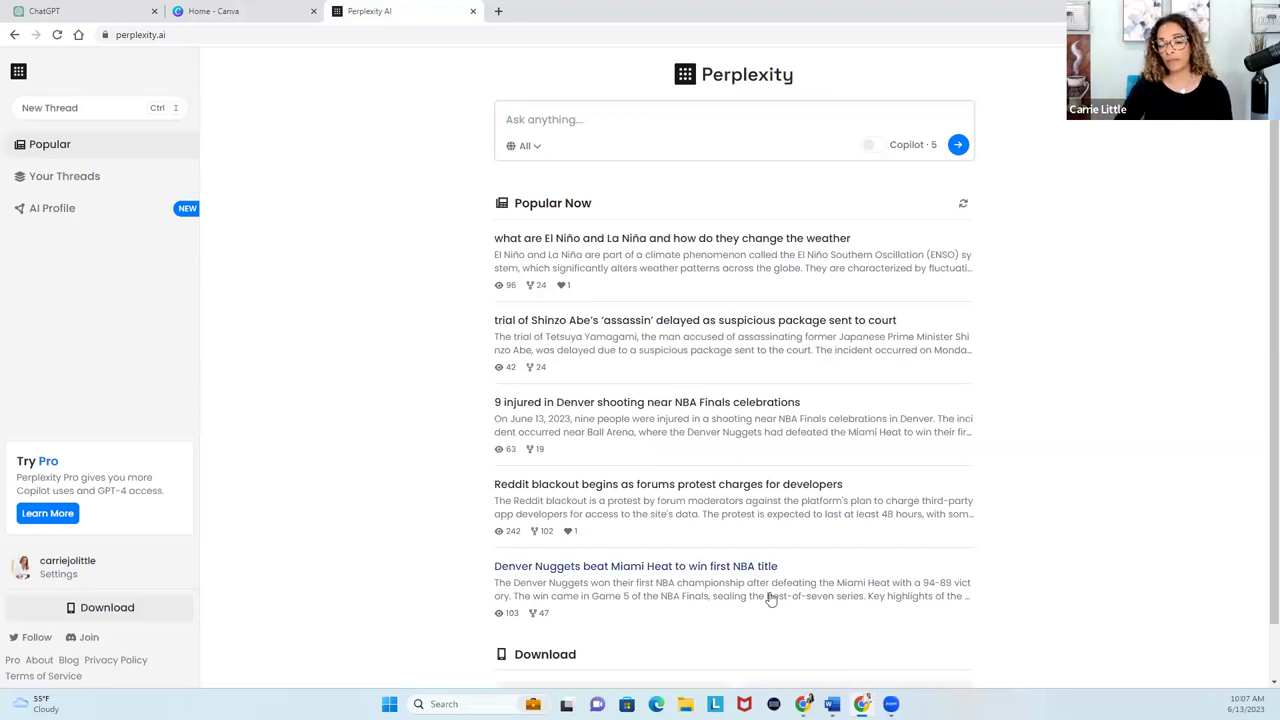
pyautogui.click(832, 704)
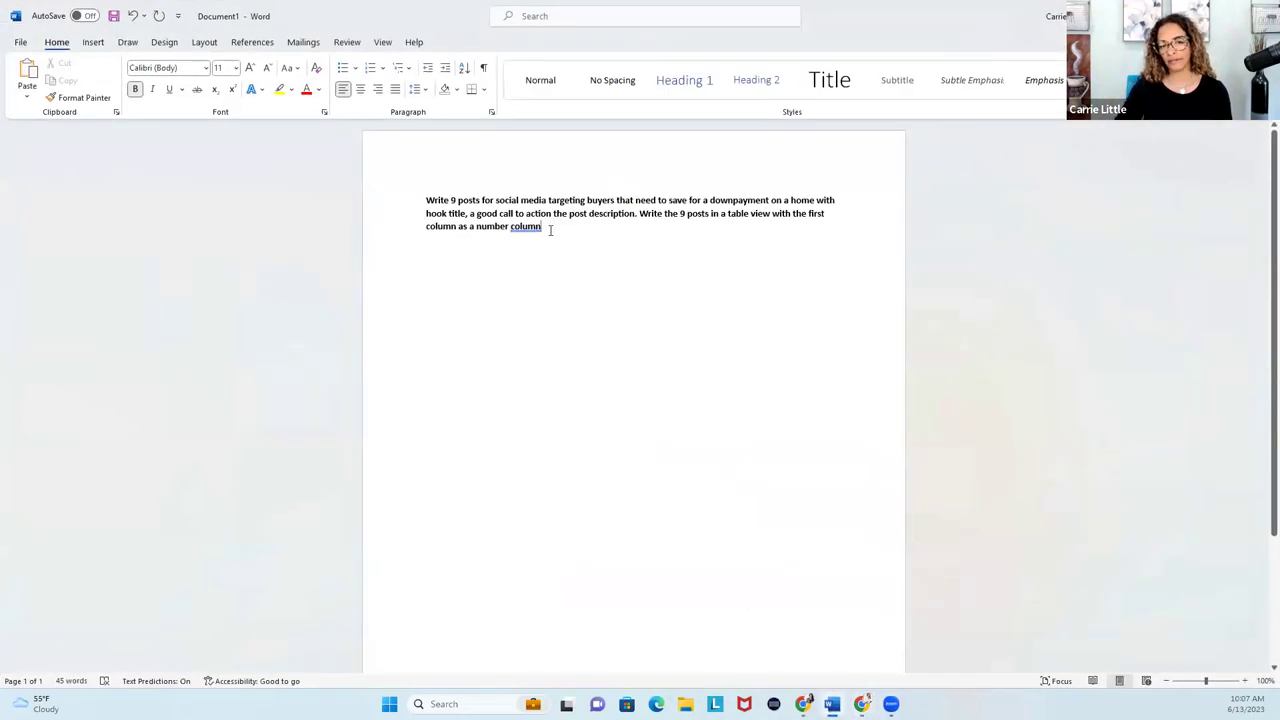
# Zoom the page to 130% and grow the prompt paragraph's font to 20 pt.
pyautogui.tripleClick(540, 228)
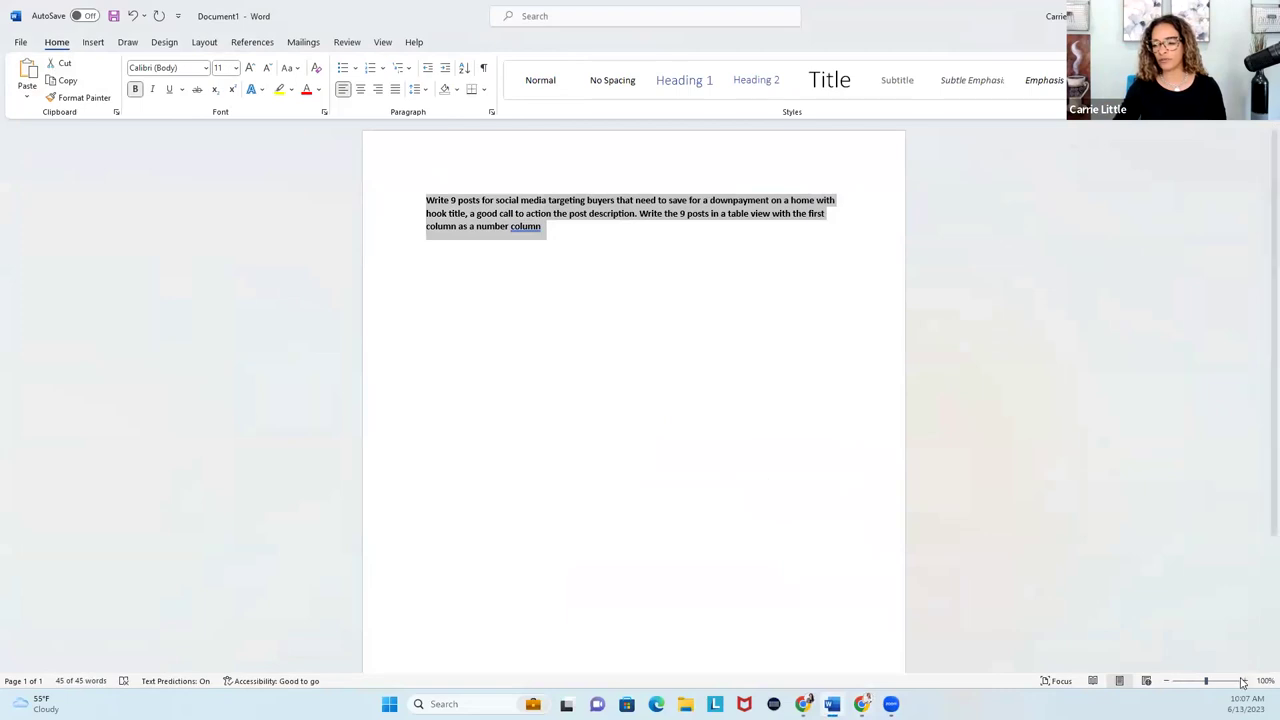
pyautogui.click(1244, 681)
pyautogui.click(1244, 681)
pyautogui.click(1244, 681)
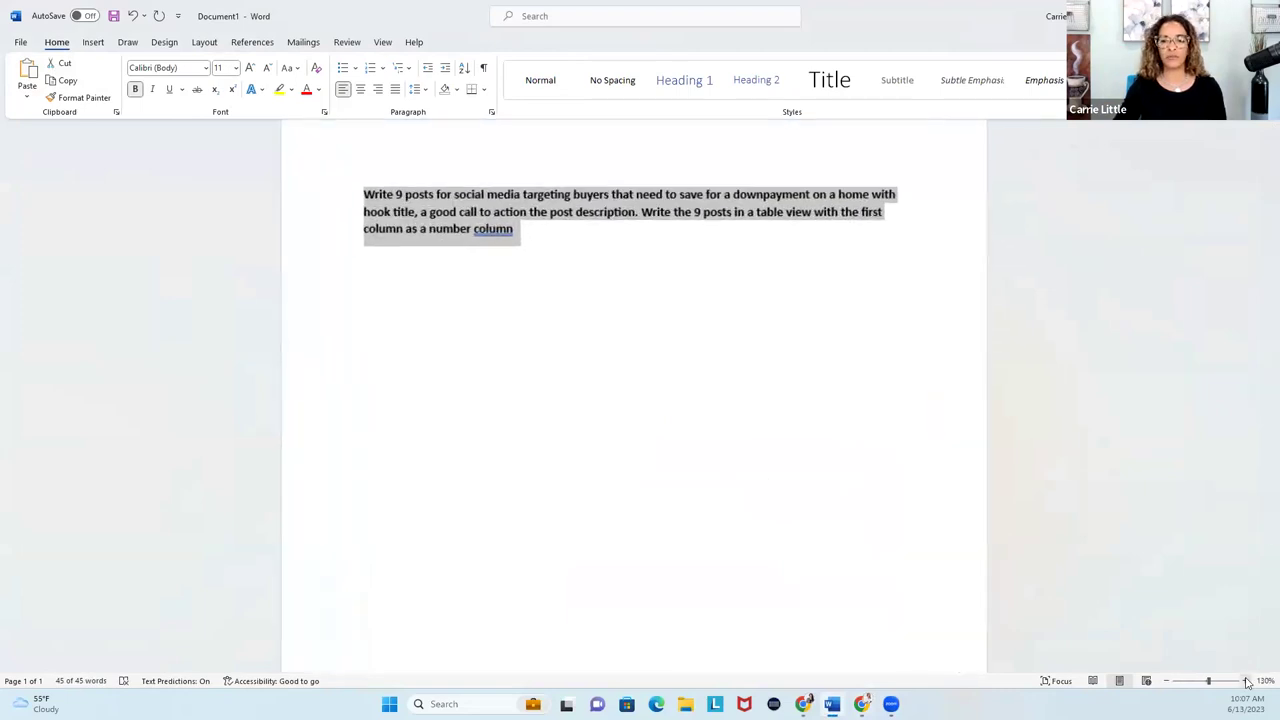
pyautogui.click(250, 67)
pyautogui.click(250, 67)
pyautogui.click(250, 67)
pyautogui.click(250, 67)
pyautogui.click(250, 67)
pyautogui.click(603, 359)
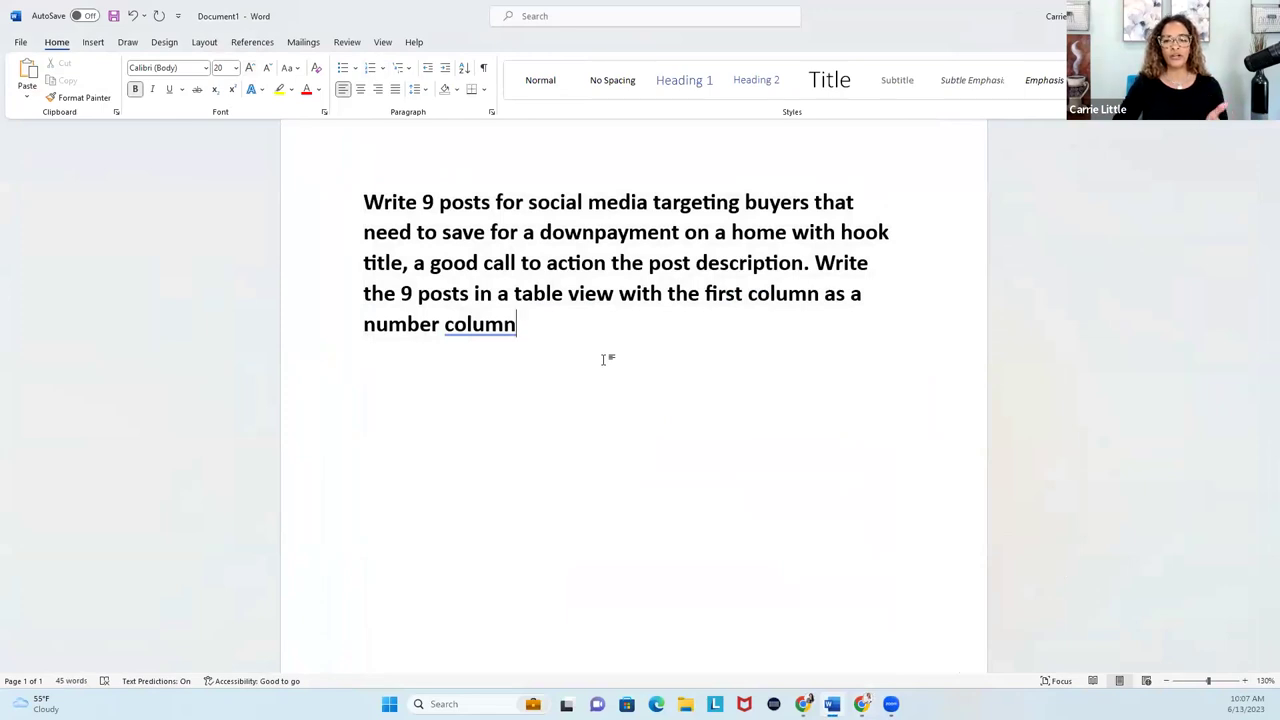
# Add a comma after 'hook' and copy the whole prompt paragraph.
pyautogui.click(845, 235)
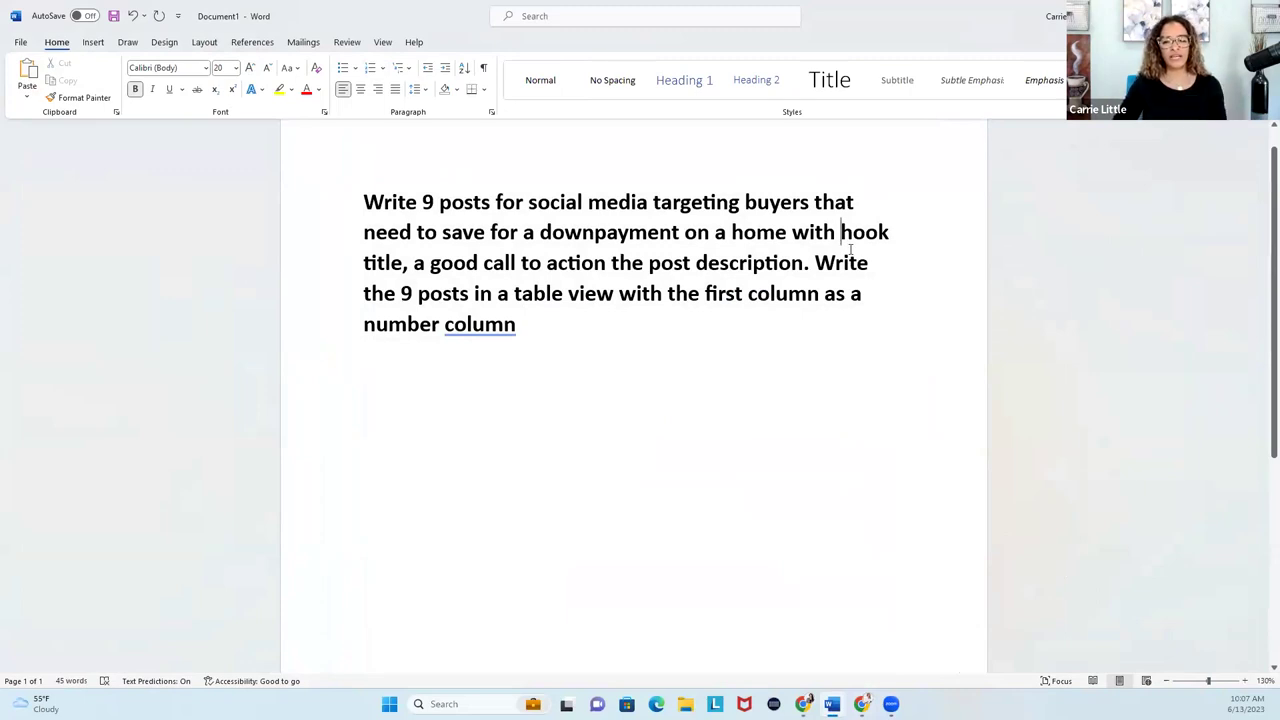
pyautogui.click(888, 226)
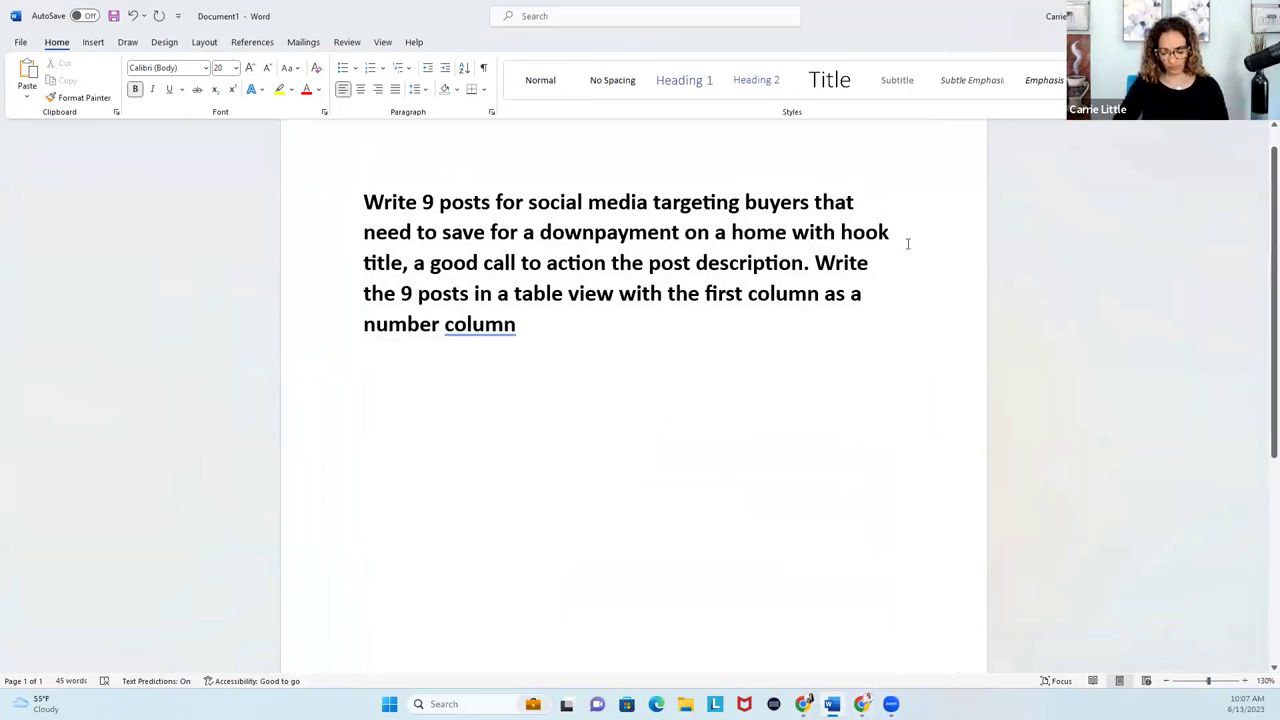
pyautogui.write(',')
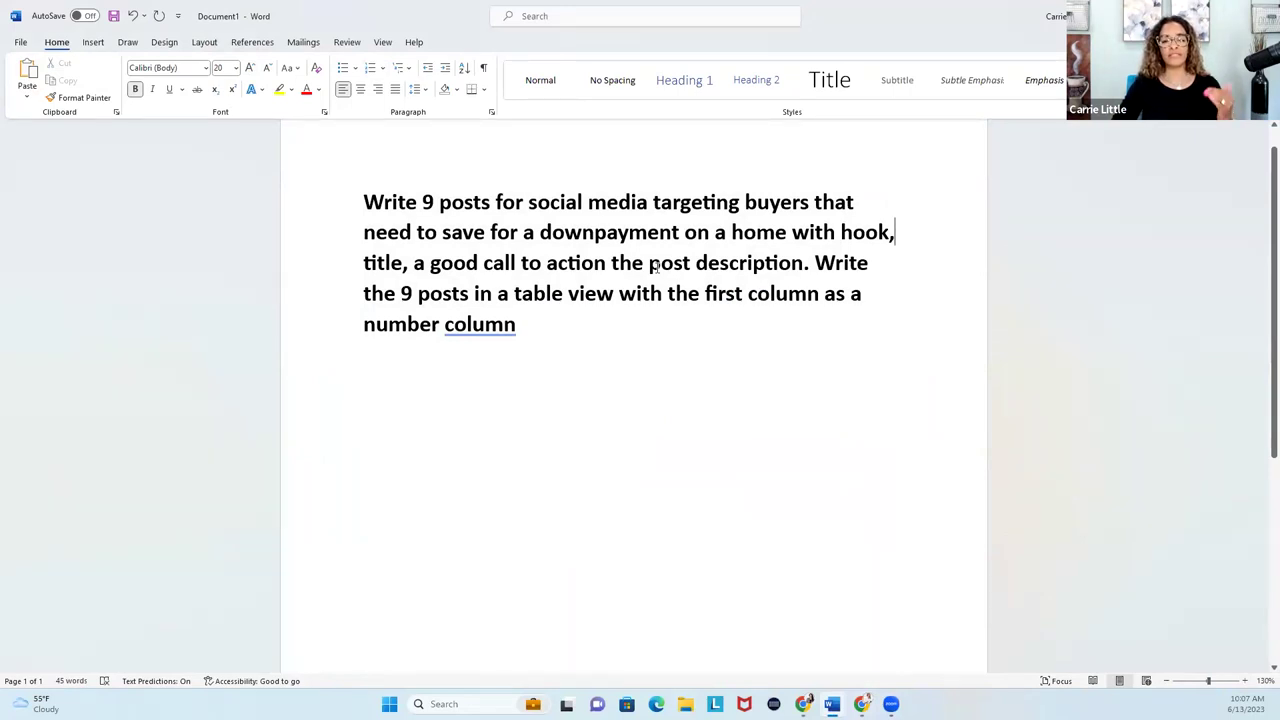
pyautogui.tripleClick(536, 321)
pyautogui.hotkey('ctrl', 'c')
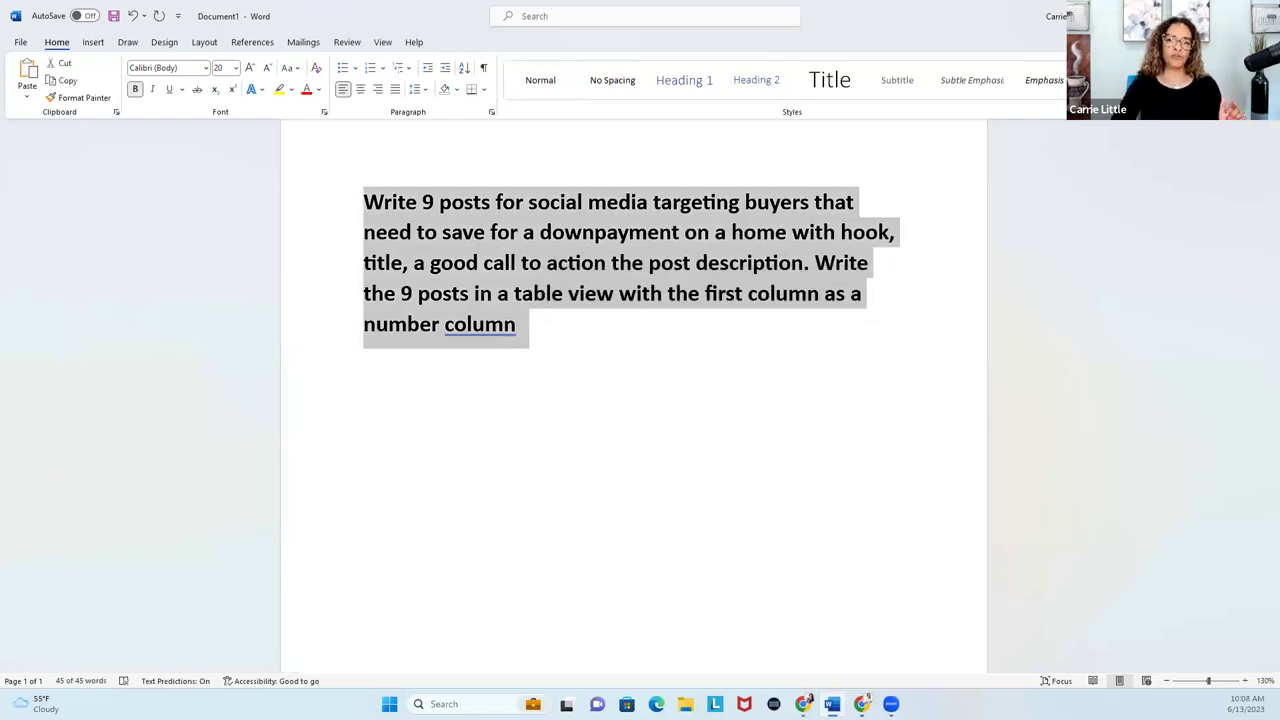
pyautogui.hotkey('alt', 'Tab')
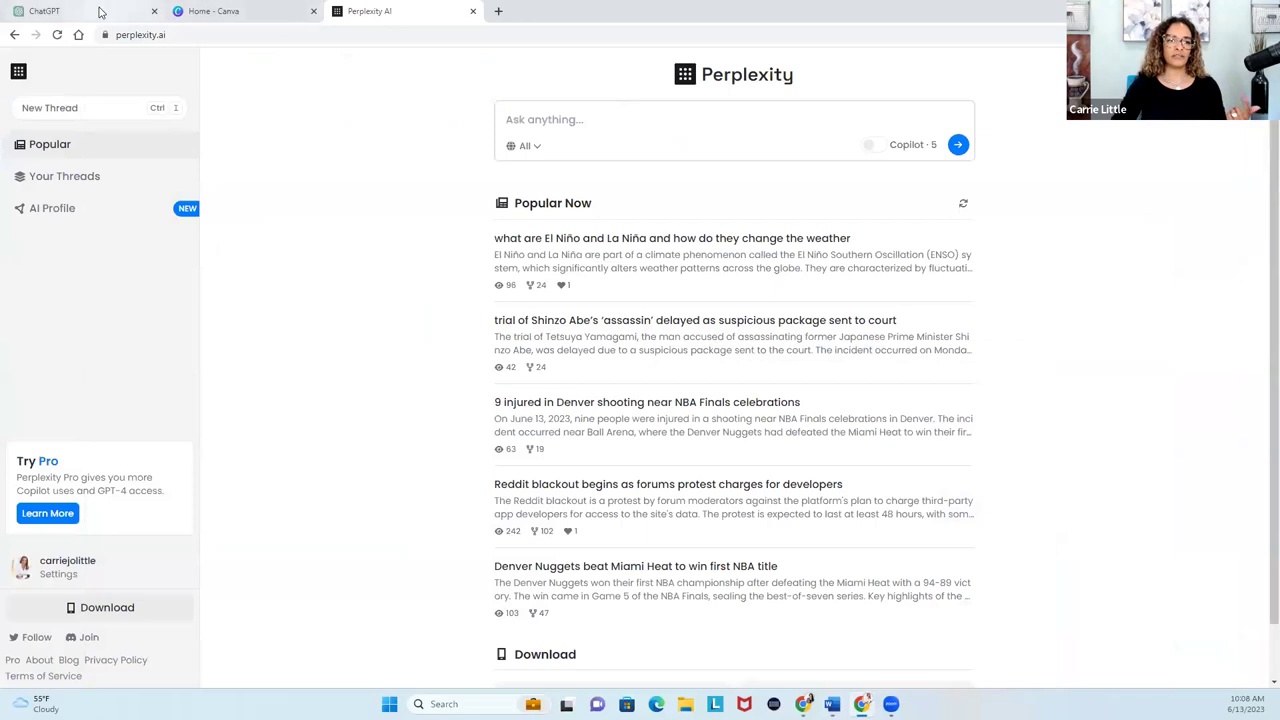
# Check the ChatGPT, Canva and Perplexity pages, ending back on ChatGPT.
pyautogui.click(103, 12)
pyautogui.click(241, 18)
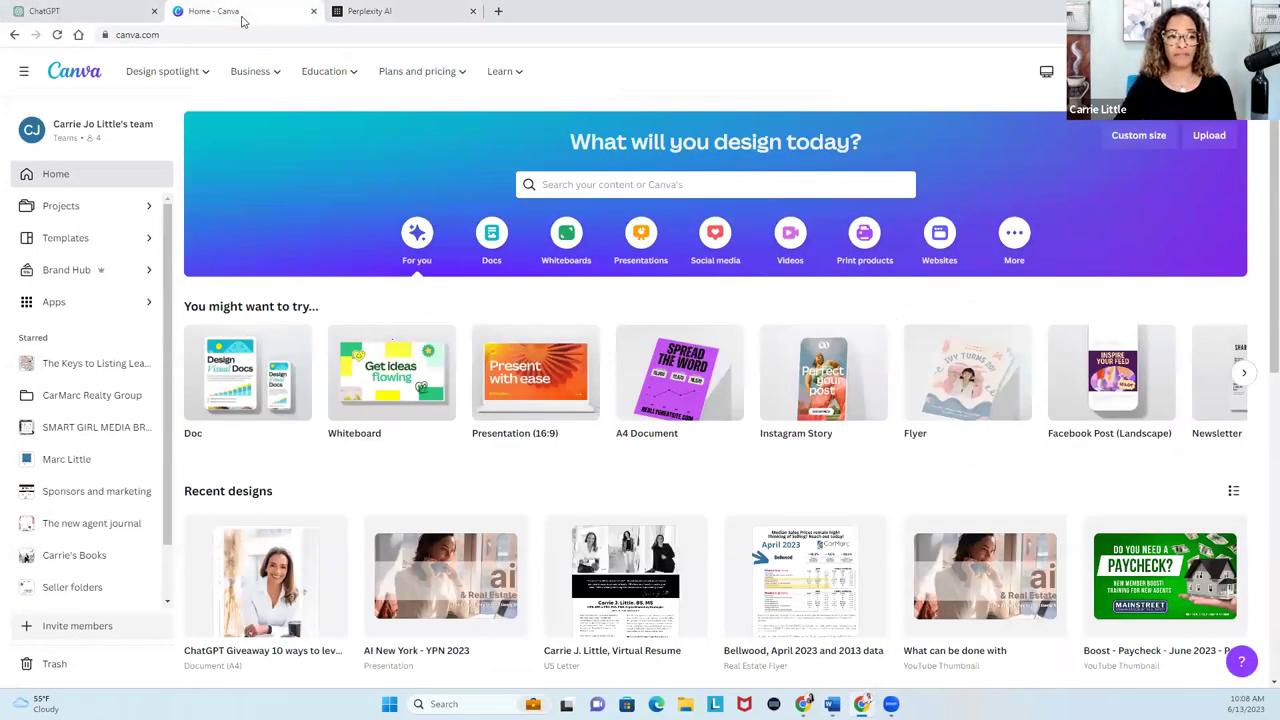
pyautogui.click(86, 14)
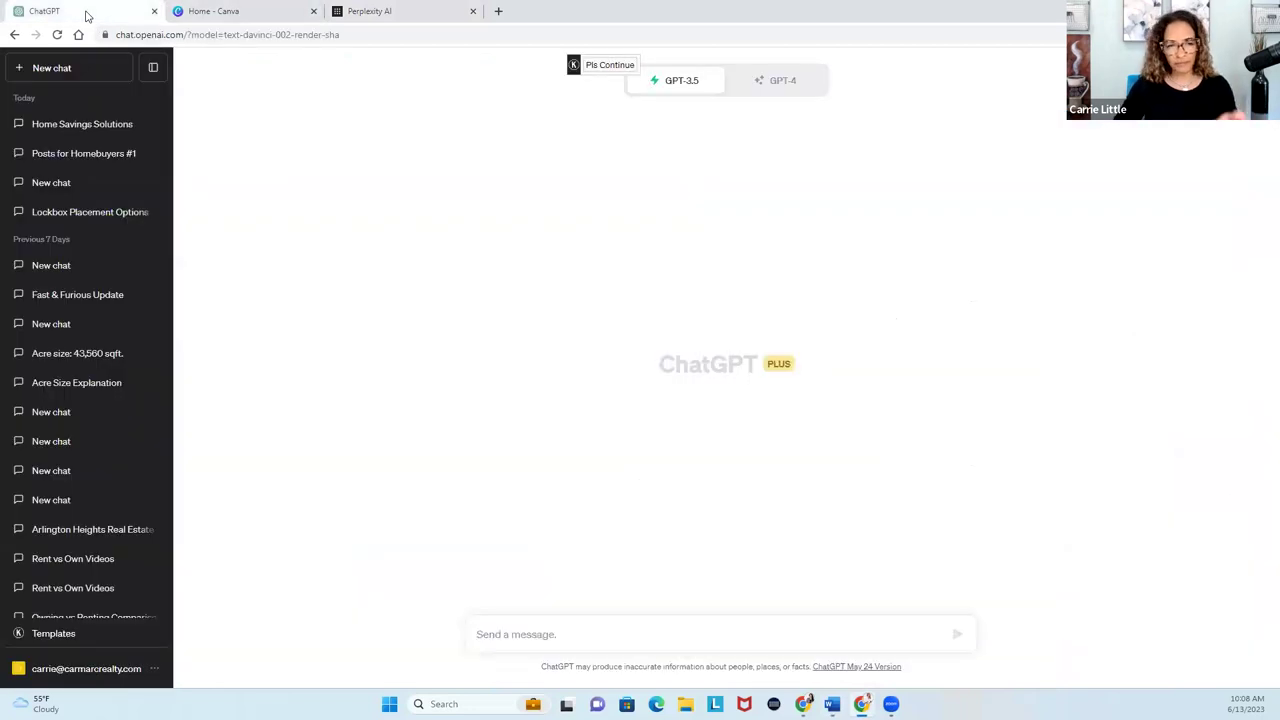
pyautogui.click(361, 16)
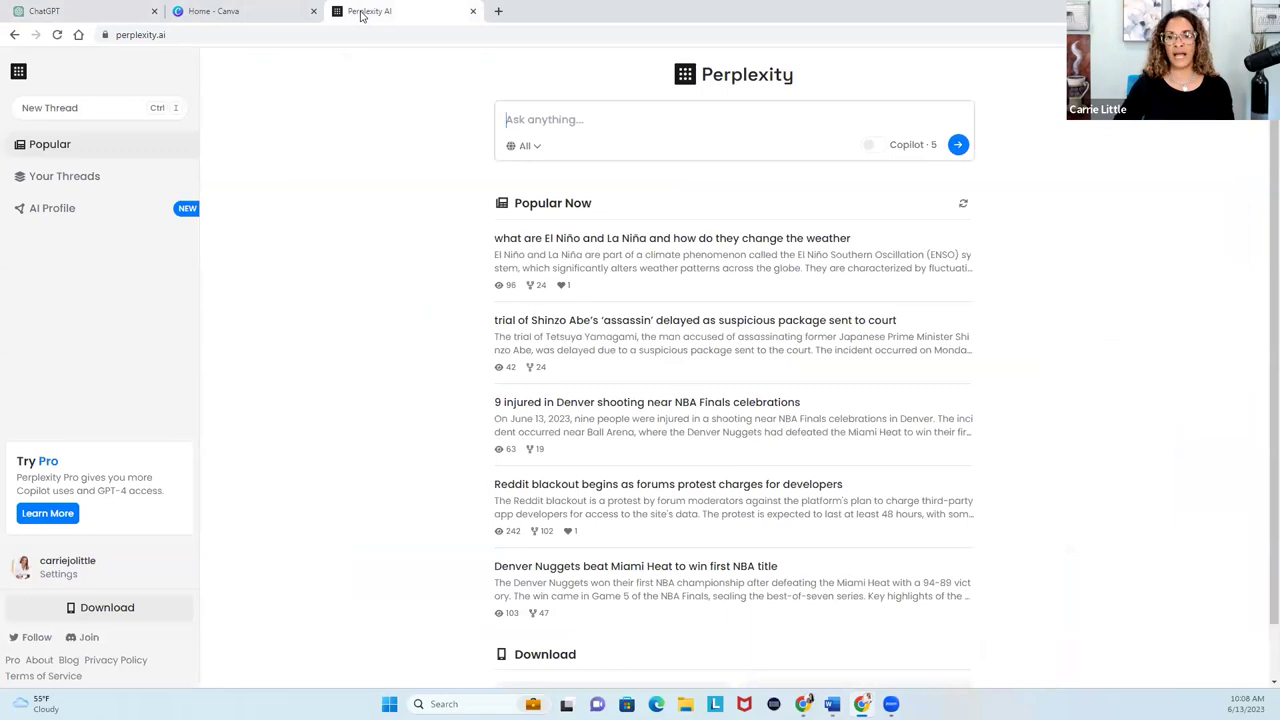
pyautogui.click(86, 12)
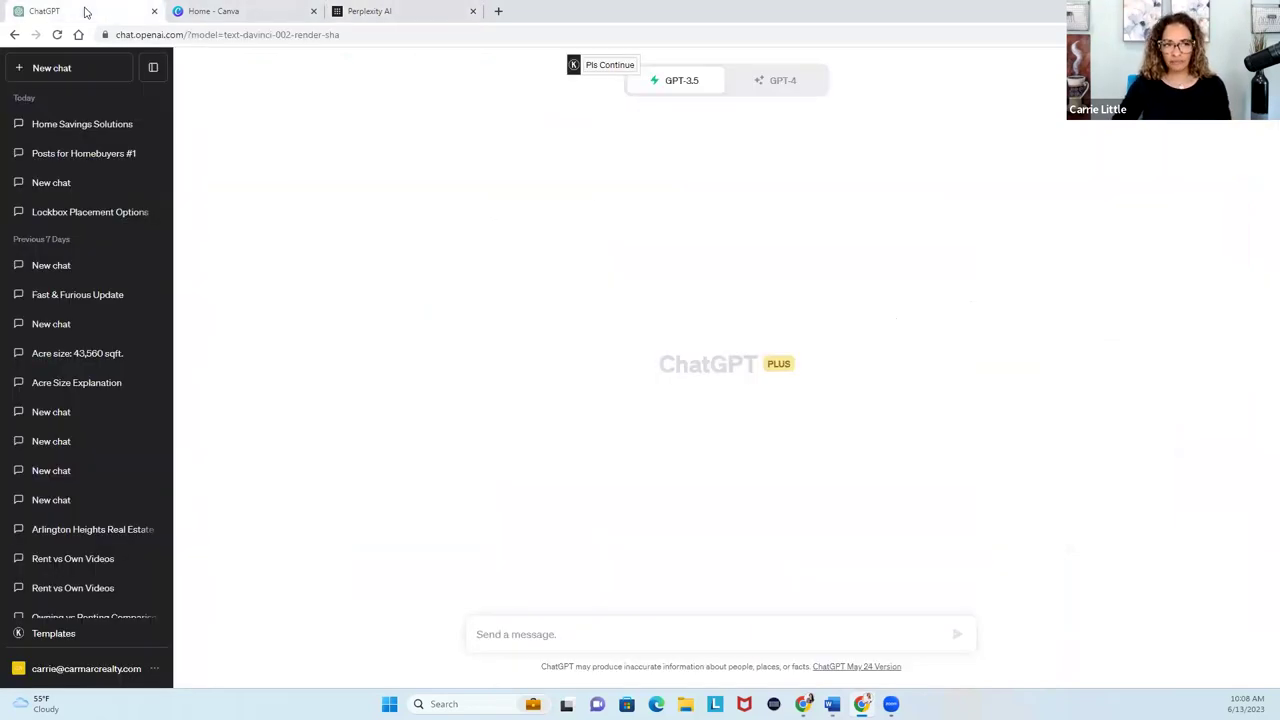
# Paste the nine down-payment posts prompt into a new ChatGPT message and send it.
pyautogui.click(530, 634)
pyautogui.hotkey('ctrl', 'v')
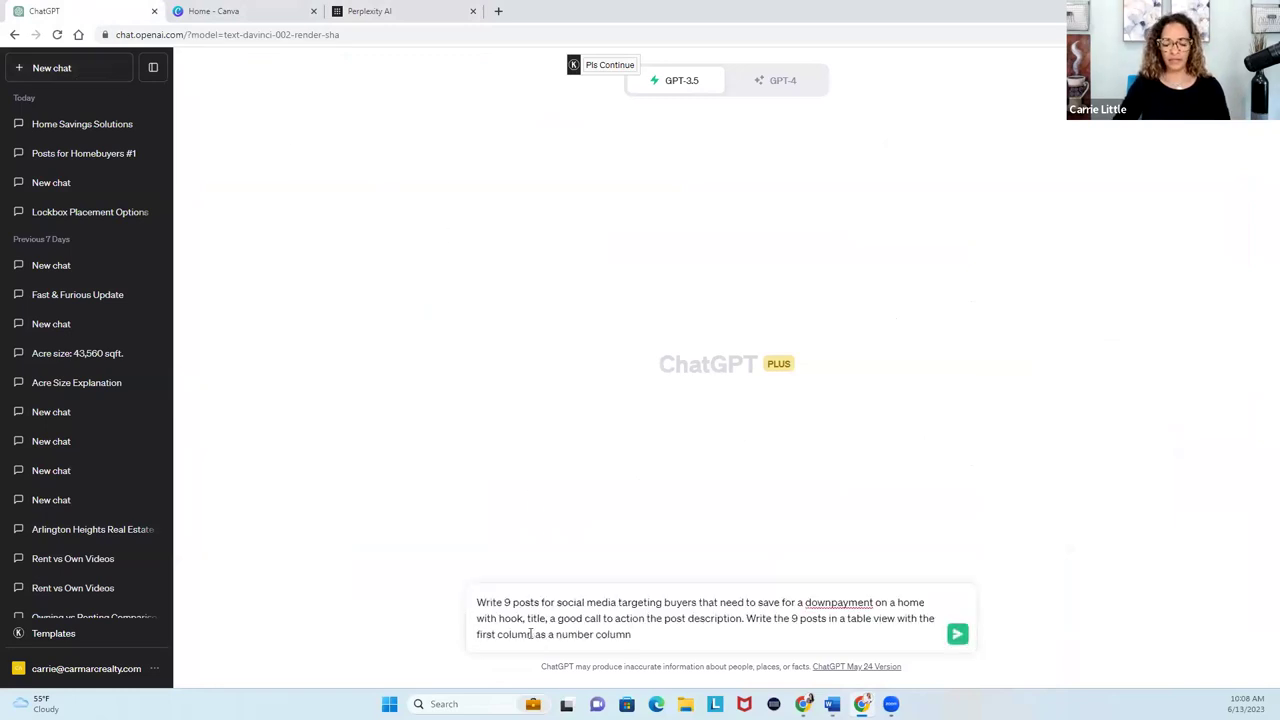
pyautogui.click(958, 634)
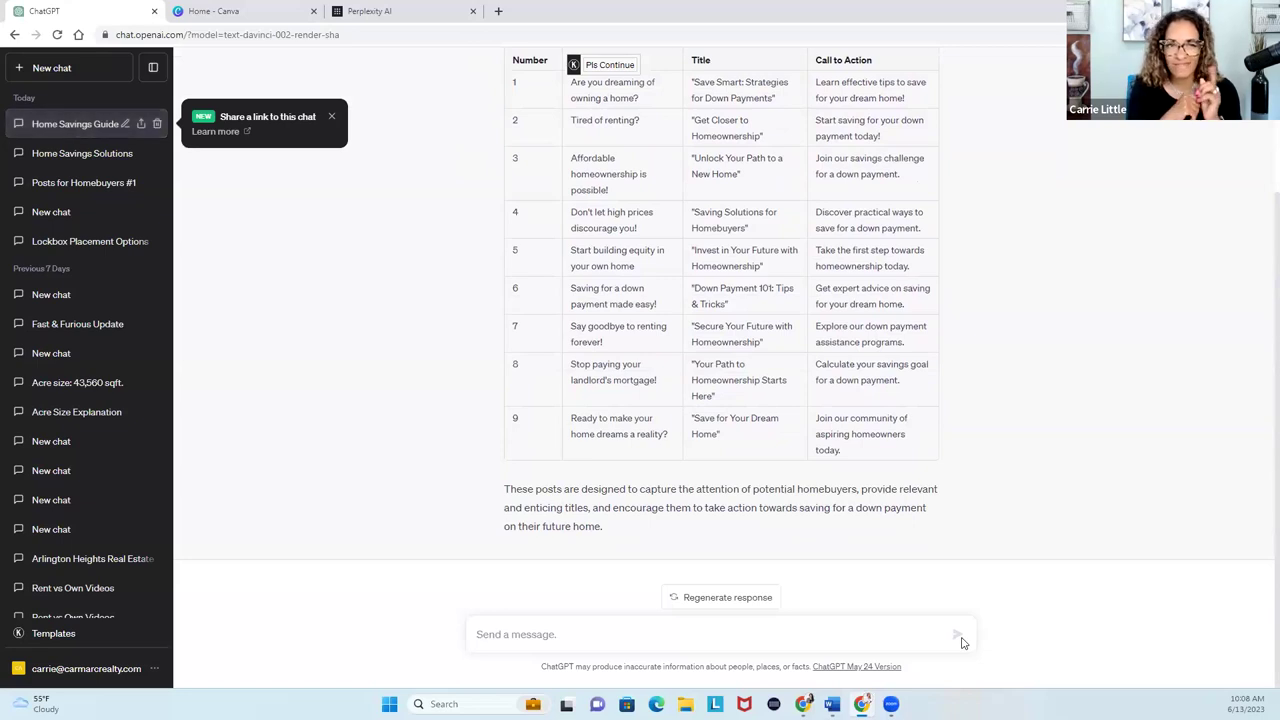
pyautogui.click(252, 14)
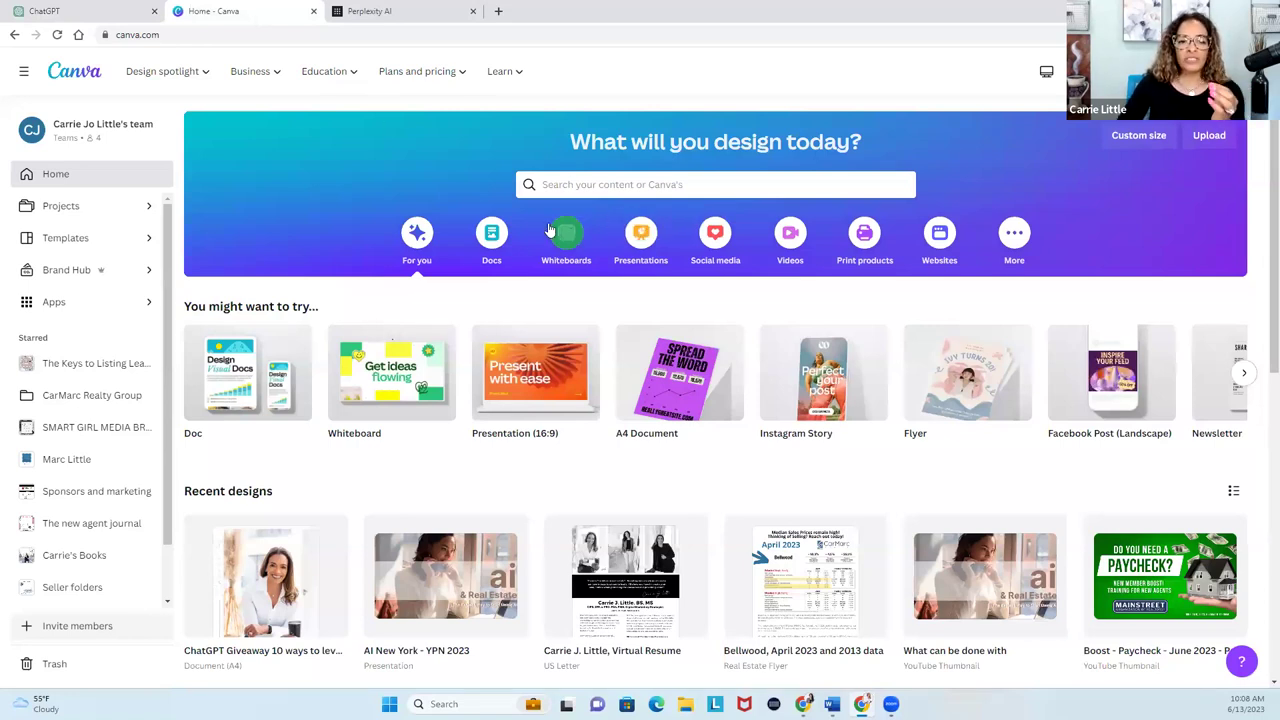
# Create a new Canva Doc and have Magic Write generate the nine posts from the pasted prompt.
pyautogui.click(491, 240)
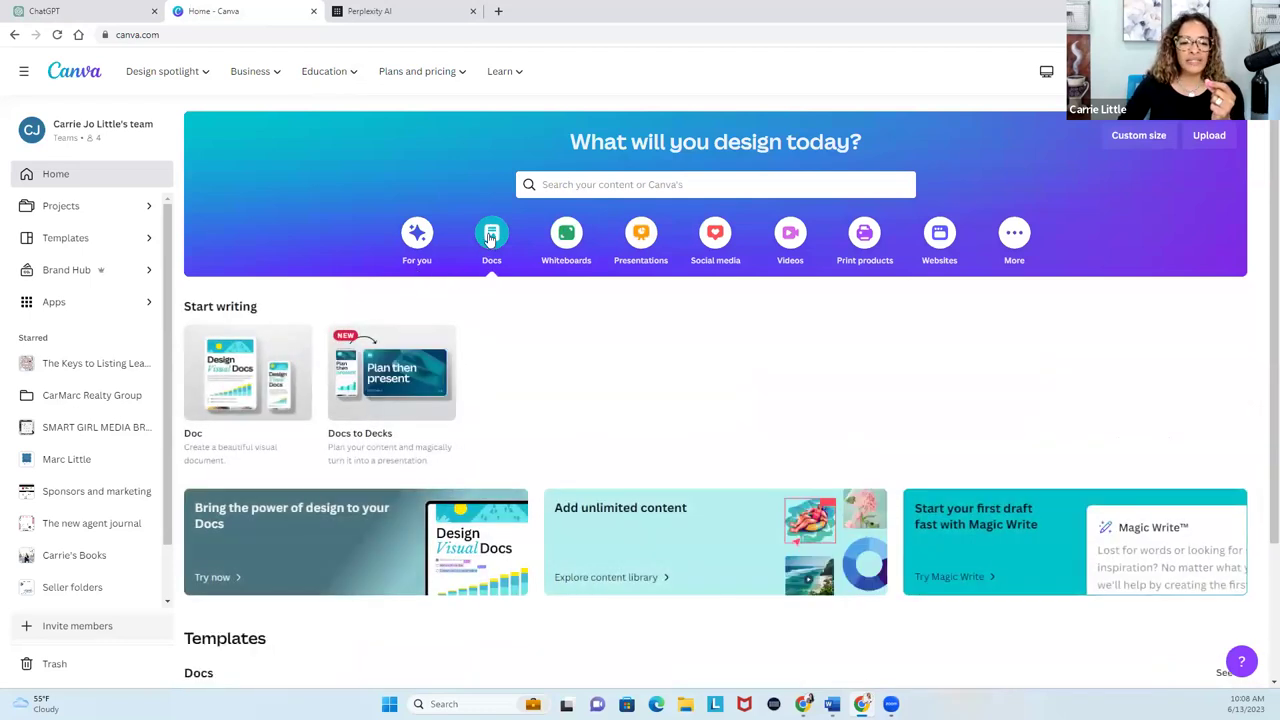
pyautogui.click(221, 400)
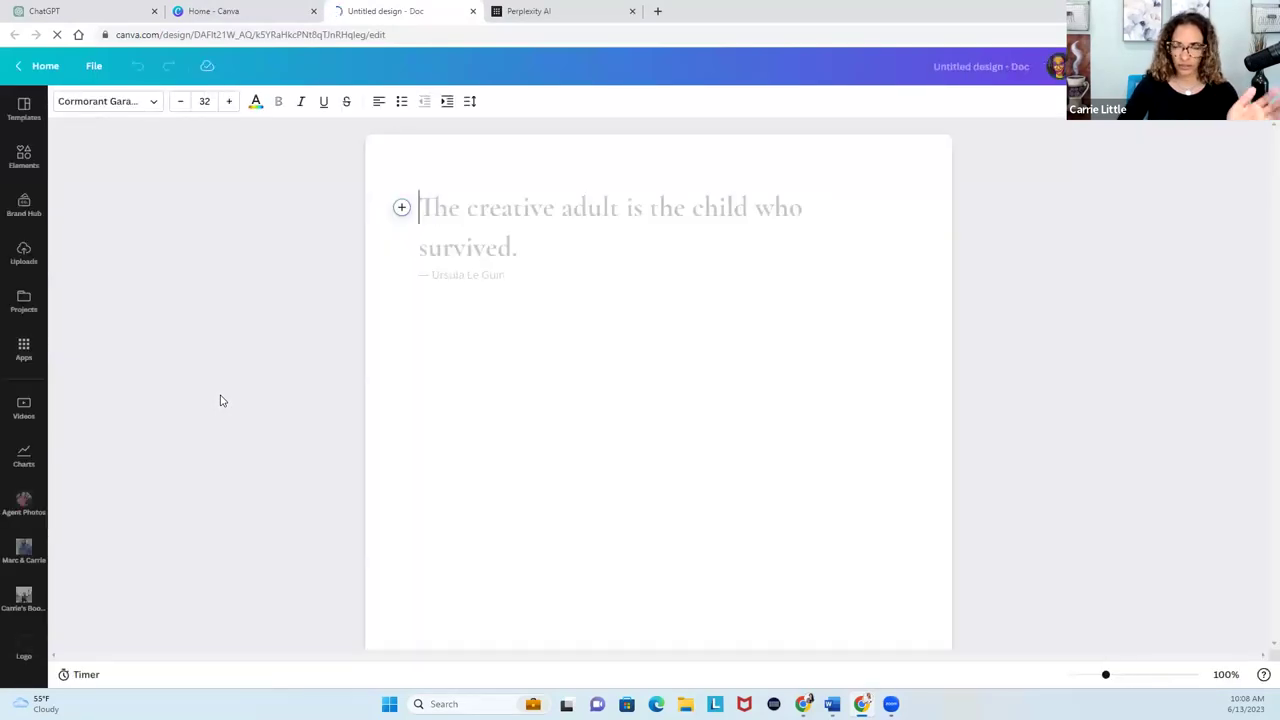
pyautogui.click(401, 208)
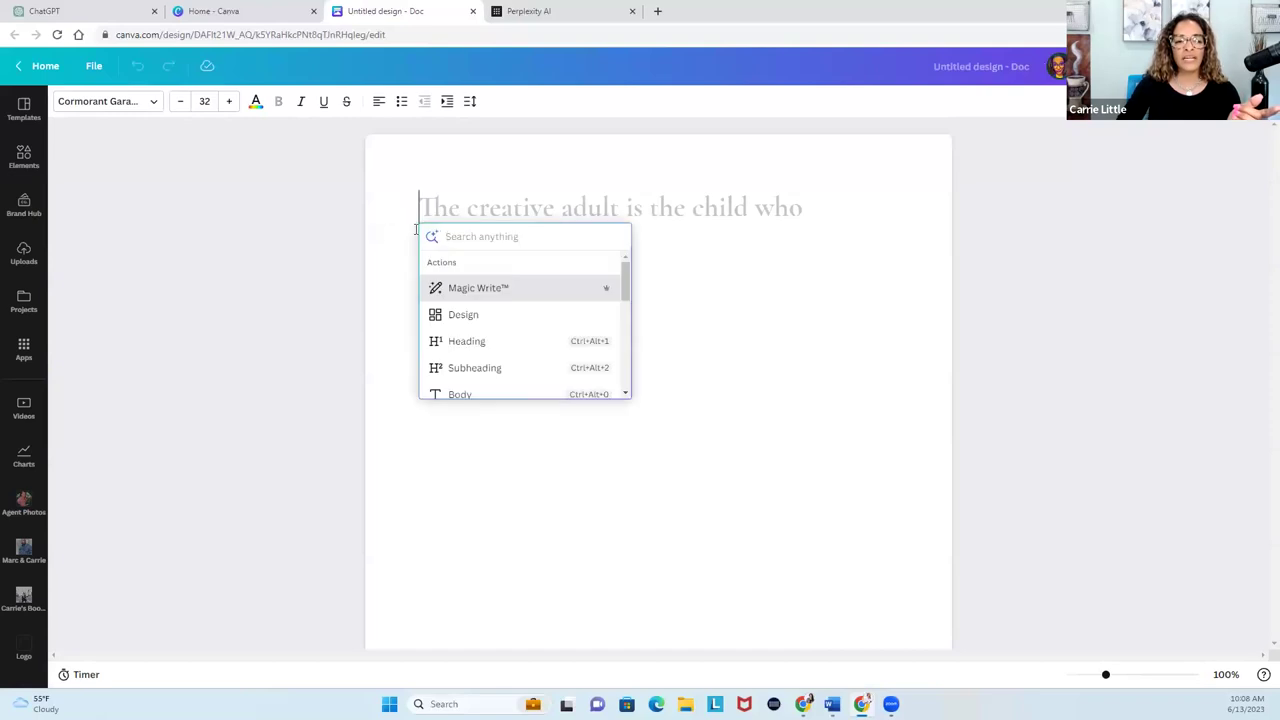
pyautogui.click(452, 294)
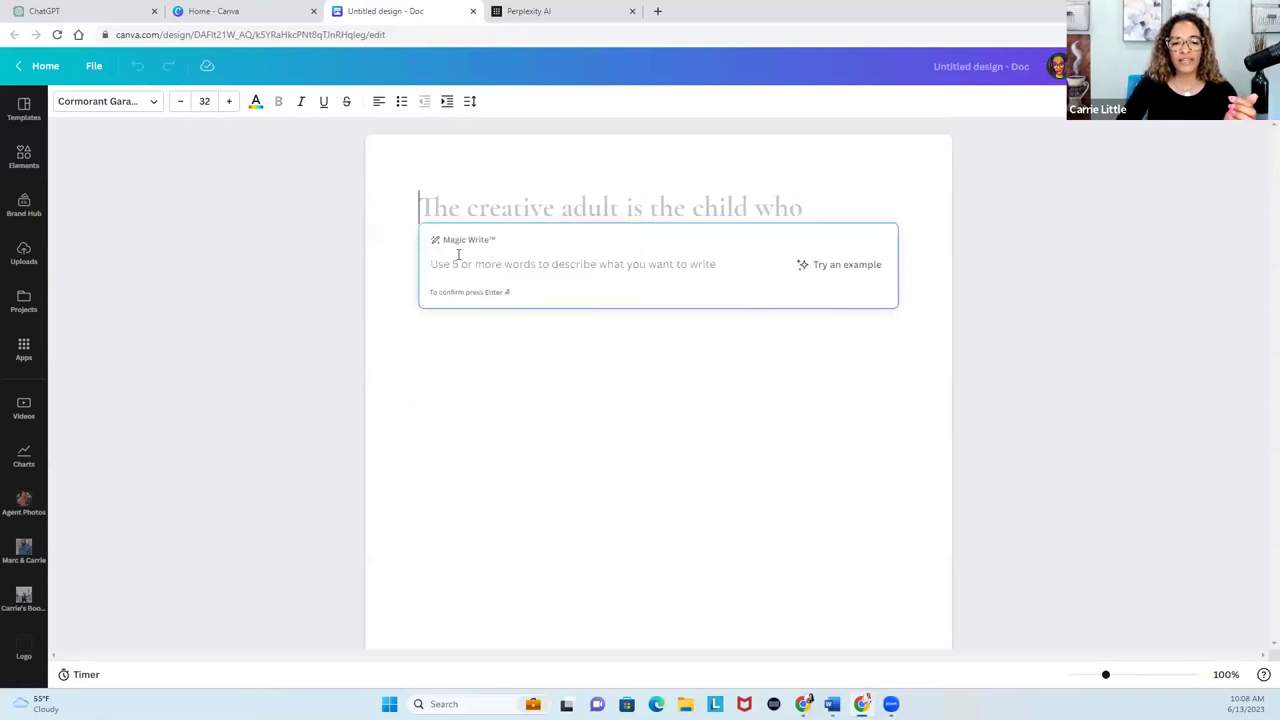
pyautogui.write('Write 9 posts for social media targeting buyers that need to save for a downpayment on a home with hook, title, a good call to action the post description. Write the 9 posts in a table view with the first column as a number column')
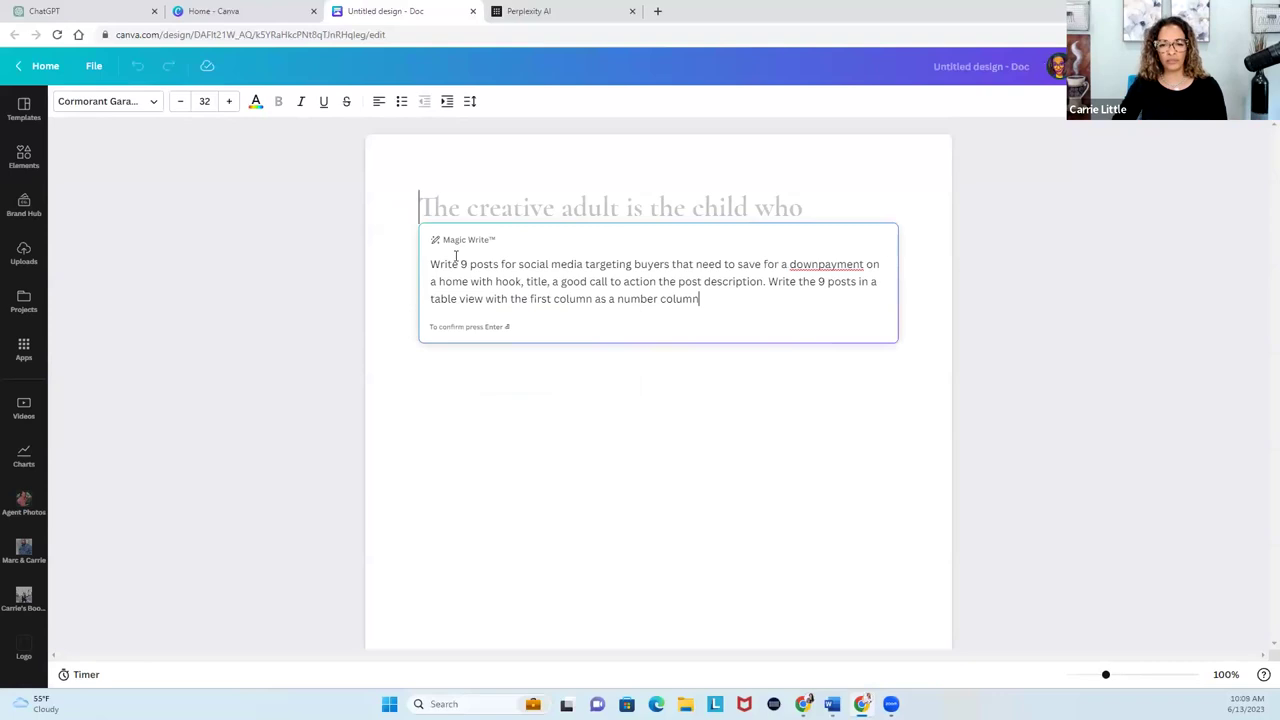
pyautogui.press('Return')
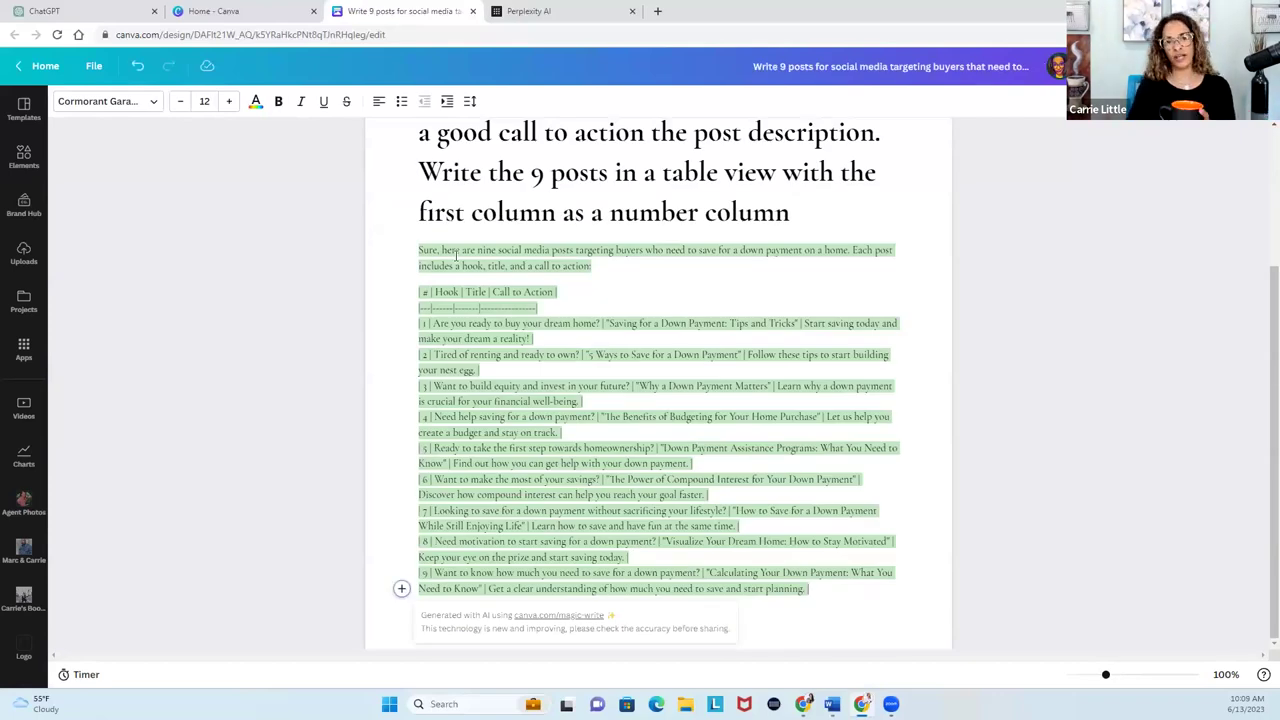
pyautogui.click(556, 12)
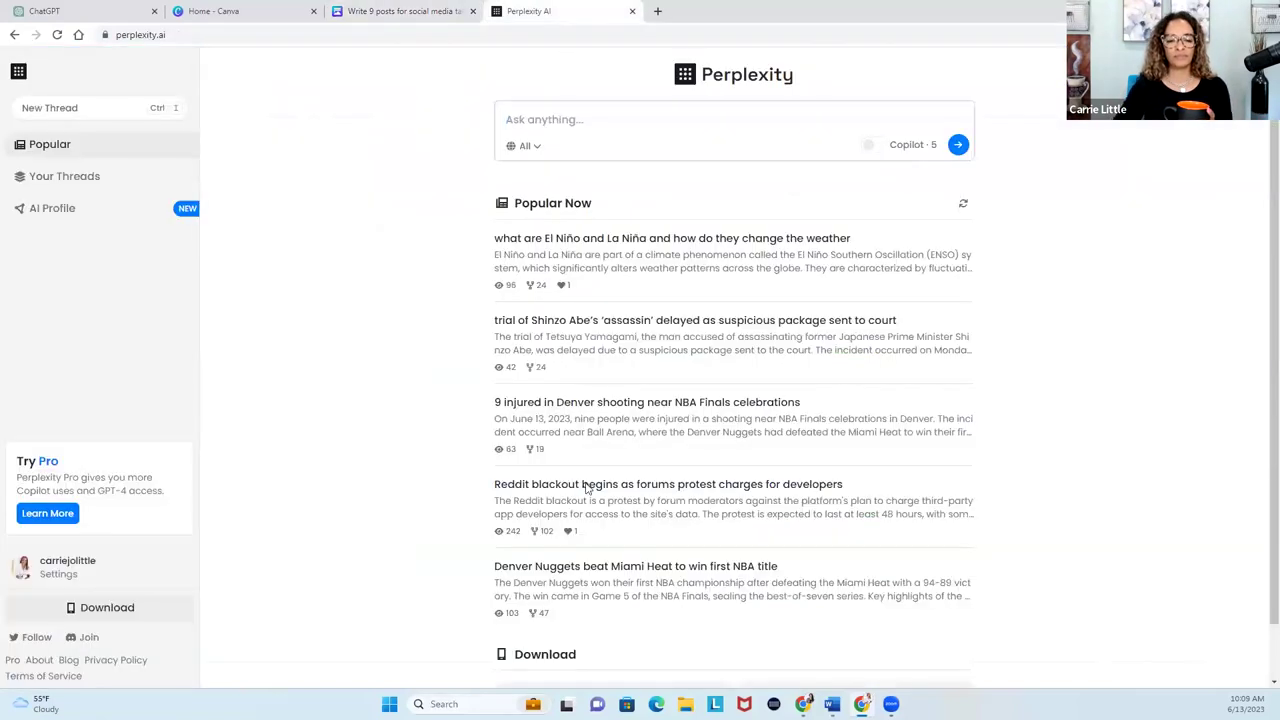
# Paste the nine-post down-payment prompt into Perplexity and scroll through its answer.
pyautogui.write('Write 9 posts for social media targeting buyers that need to save for a downpayment on a home with hook, title, a good call to action the post description. Write the 9 posts in a table view with the first column as a number column')
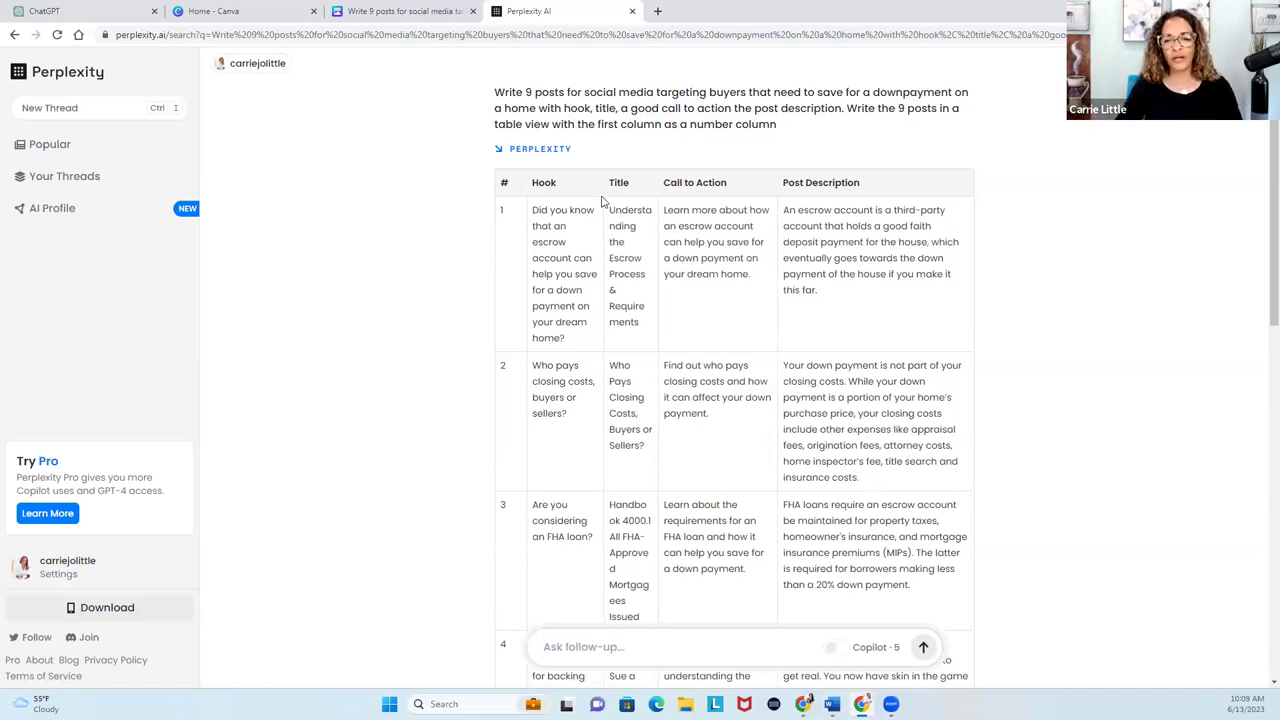
pyautogui.scroll(-4, 645, 381)
pyautogui.scroll(-4, 645, 381)
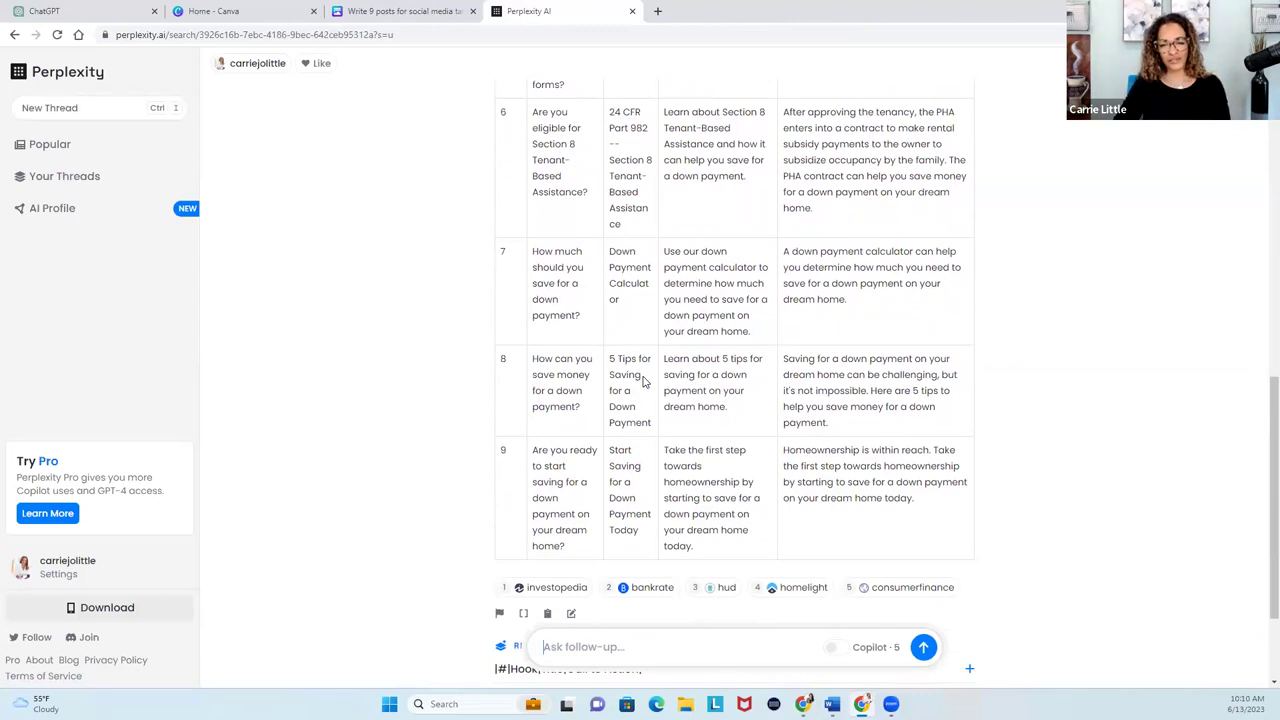
# Select and copy Perplexity's numbered table of down-payment posts.
pyautogui.moveTo(804, 540); pyautogui.dragTo(505, 182)
pyautogui.rightClick(505, 189)
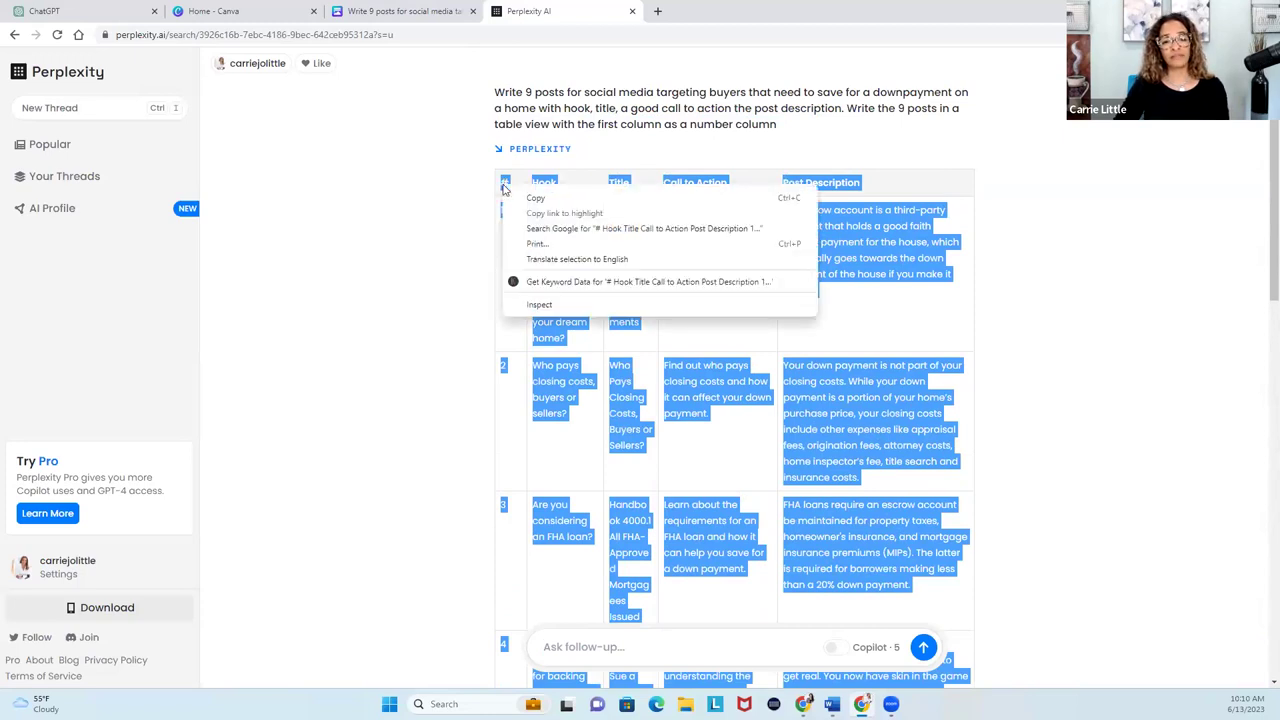
pyautogui.click(529, 199)
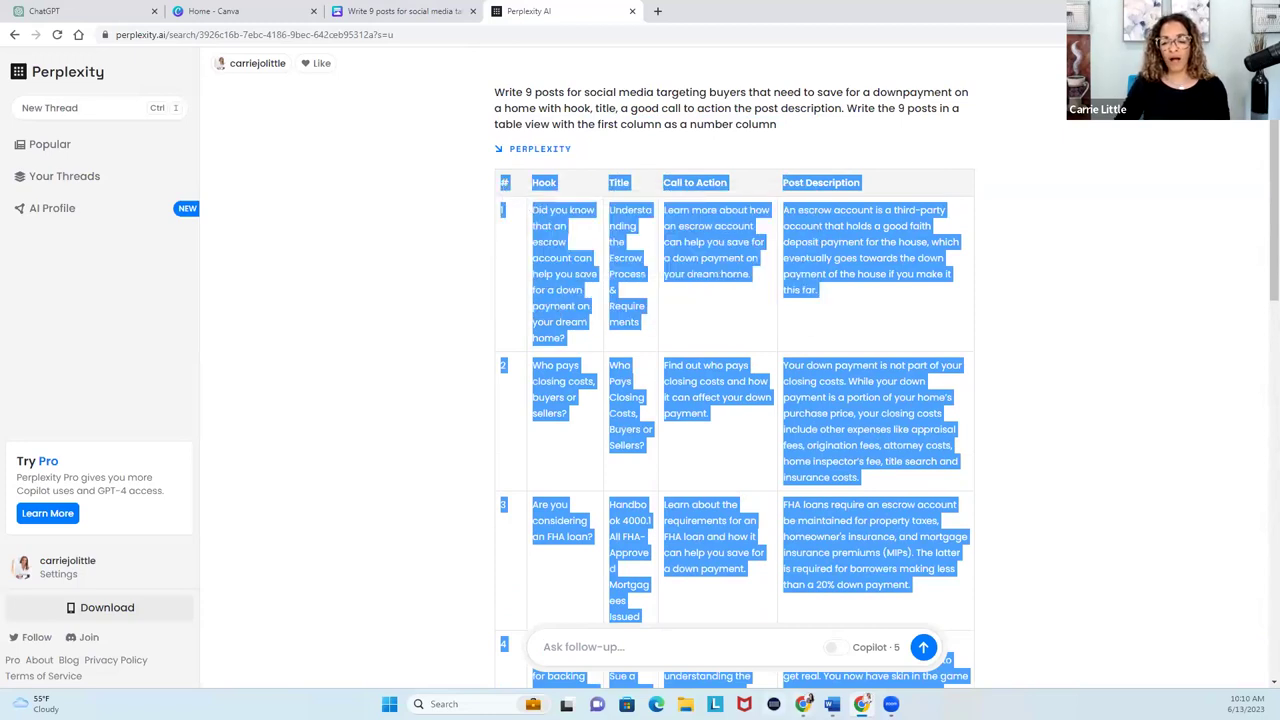
pyautogui.moveTo(803, 704)
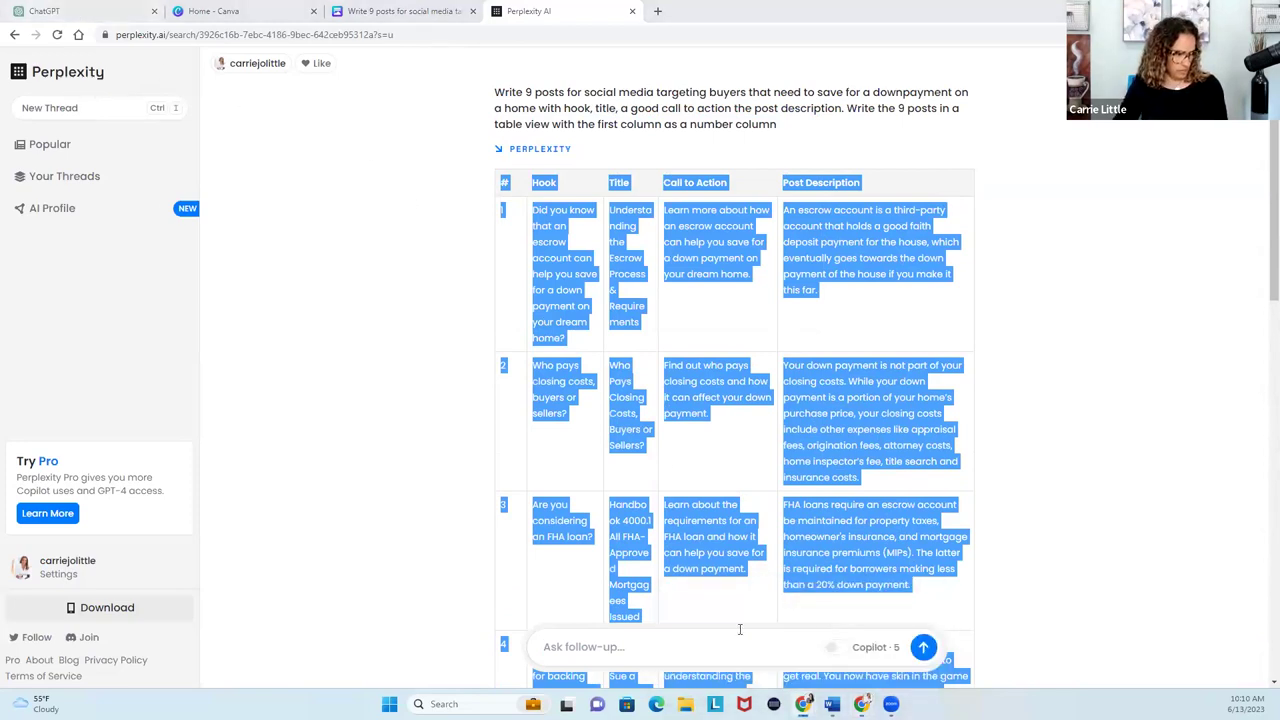
pyautogui.hotkey('alt', 'Tab')
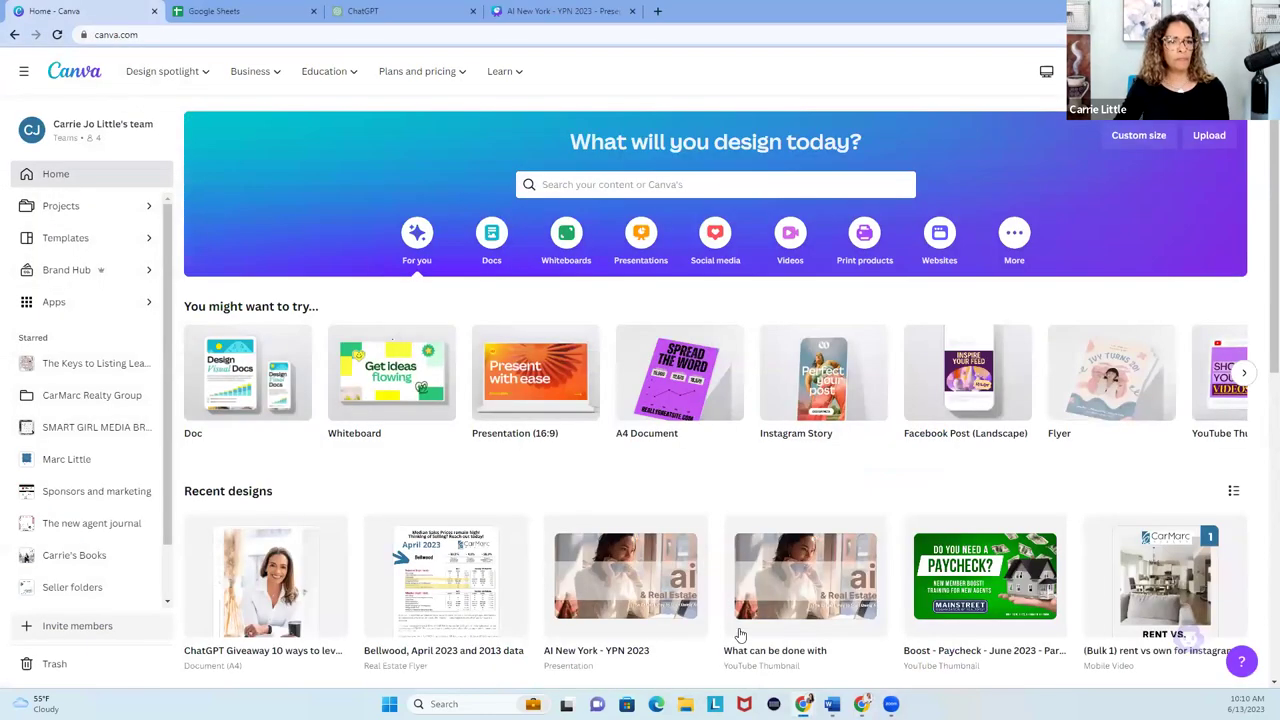
pyautogui.click(253, 18)
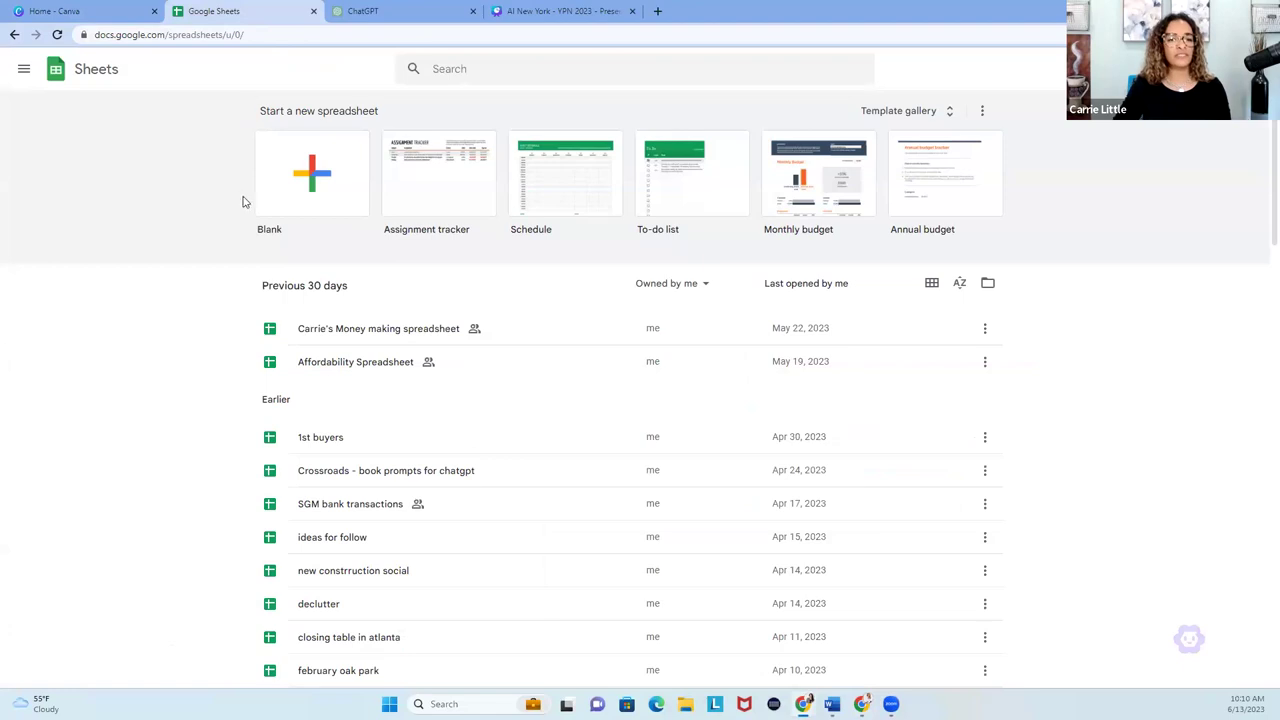
# Paste the copied posts table into a new blank spreadsheet and auto-fit all columns.
pyautogui.click(313, 186)
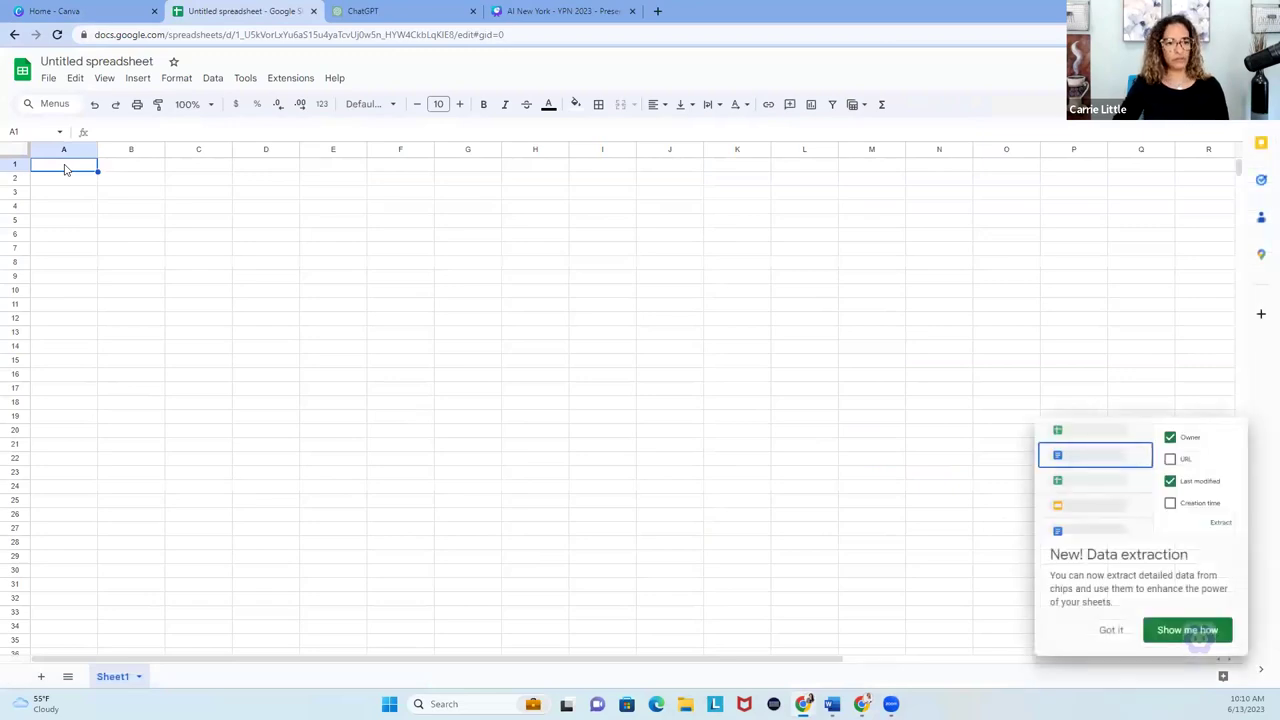
pyautogui.hotkey('ctrl', 'v')
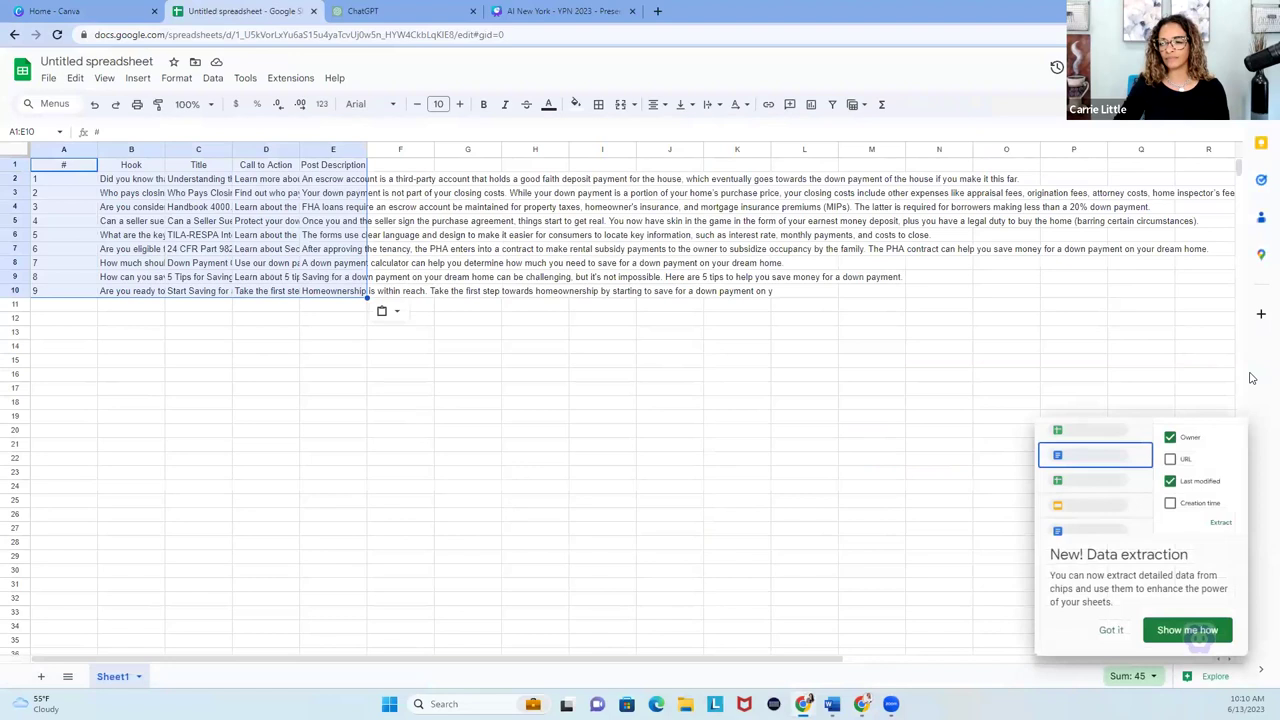
pyautogui.click(1112, 631)
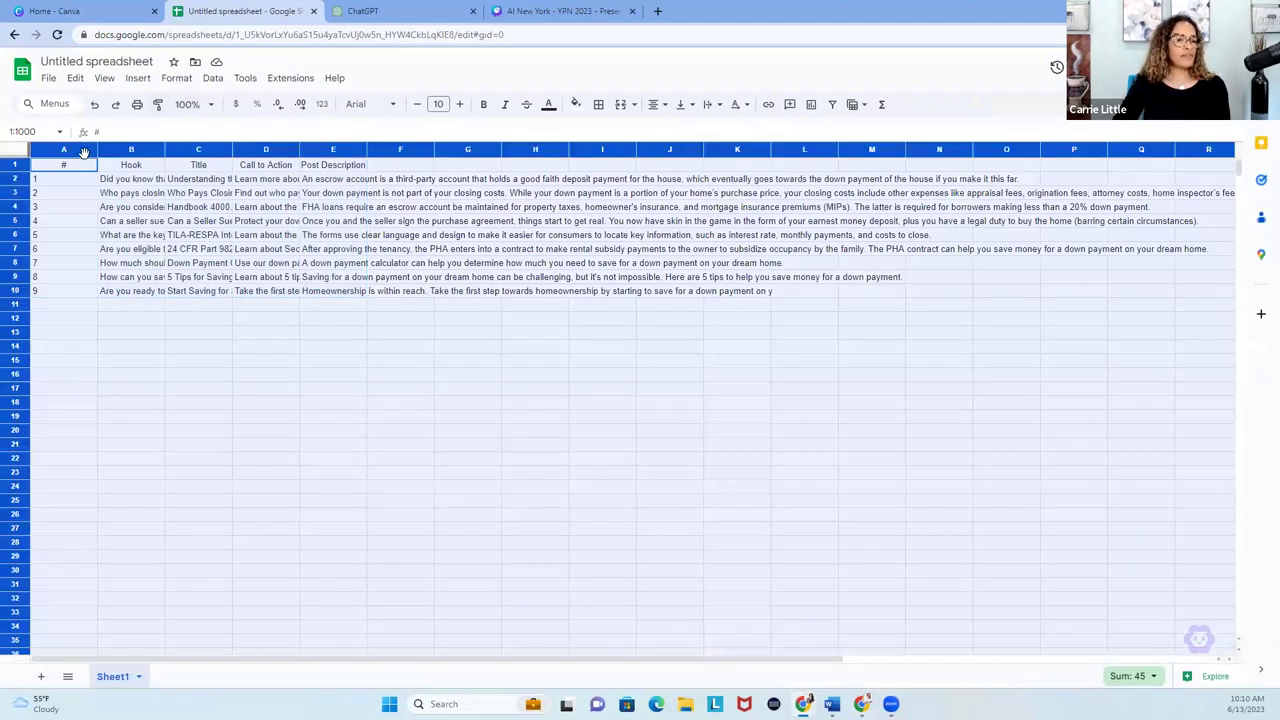
pyautogui.click(16, 151)
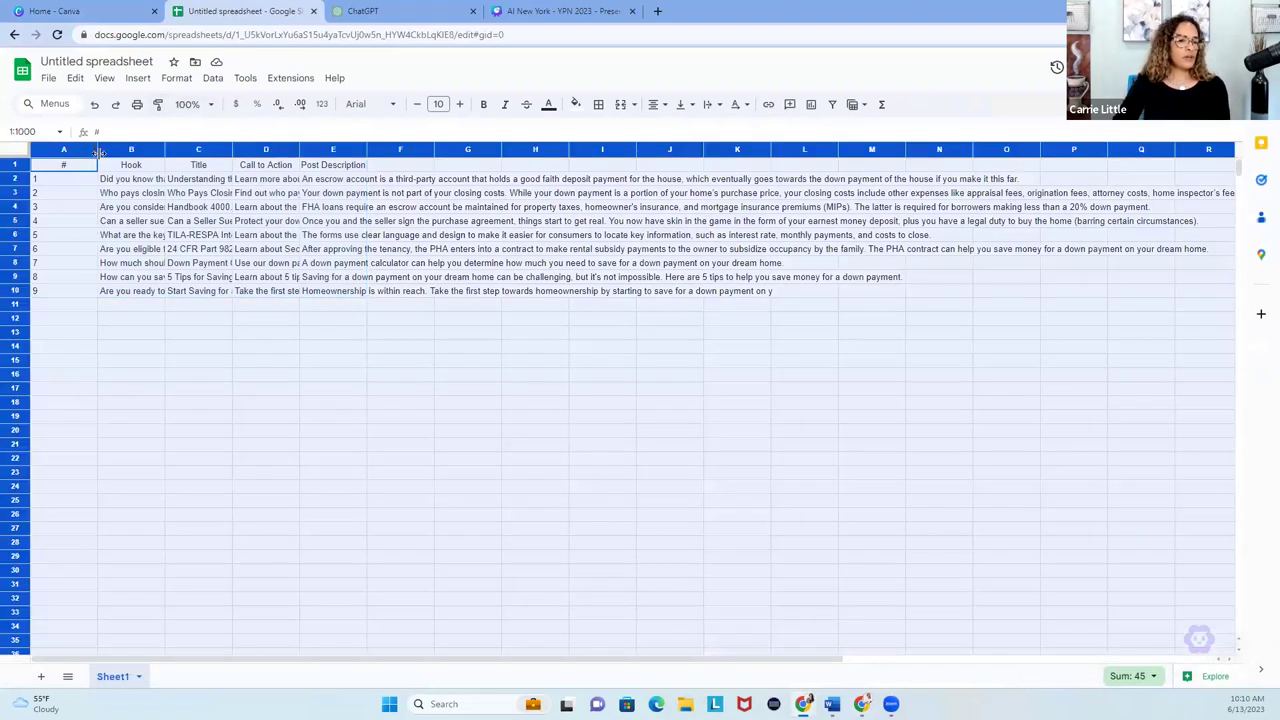
pyautogui.doubleClick(97, 151)
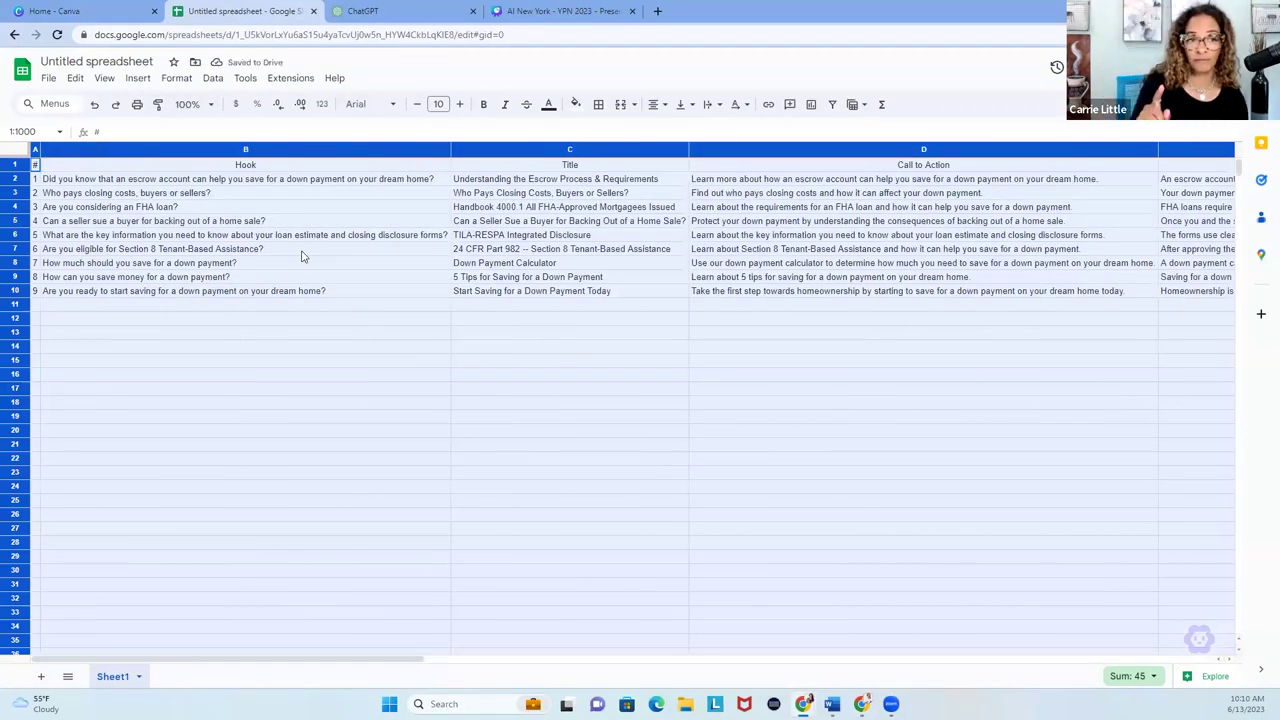
# Rename the spreadsheet to 'down payment content for social media'.
pyautogui.click(140, 62)
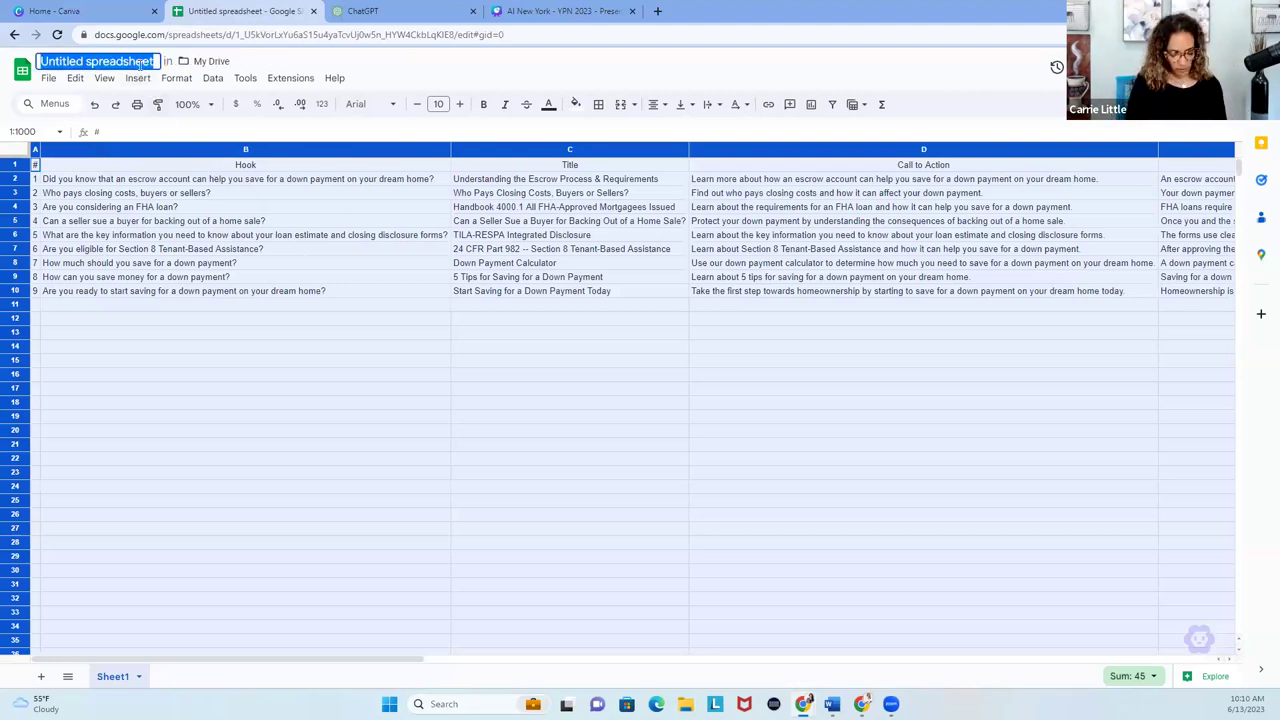
pyautogui.write('down pay')
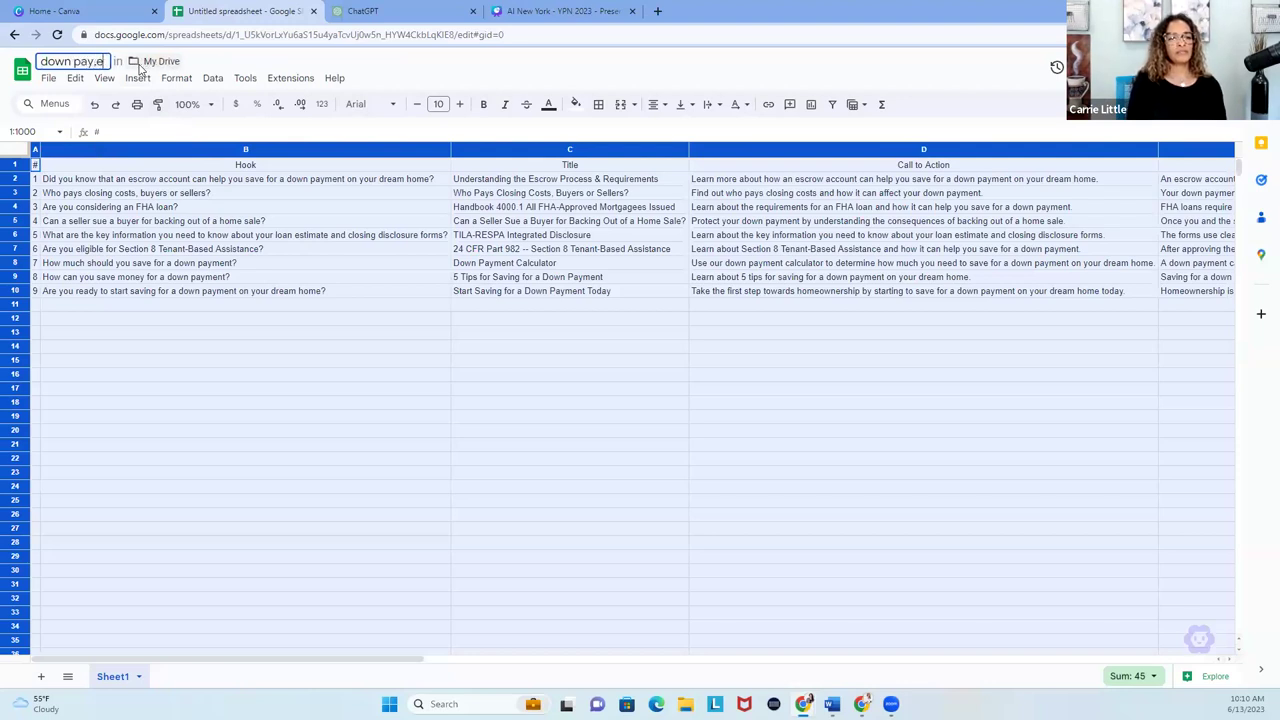
pyautogui.write('ment co')
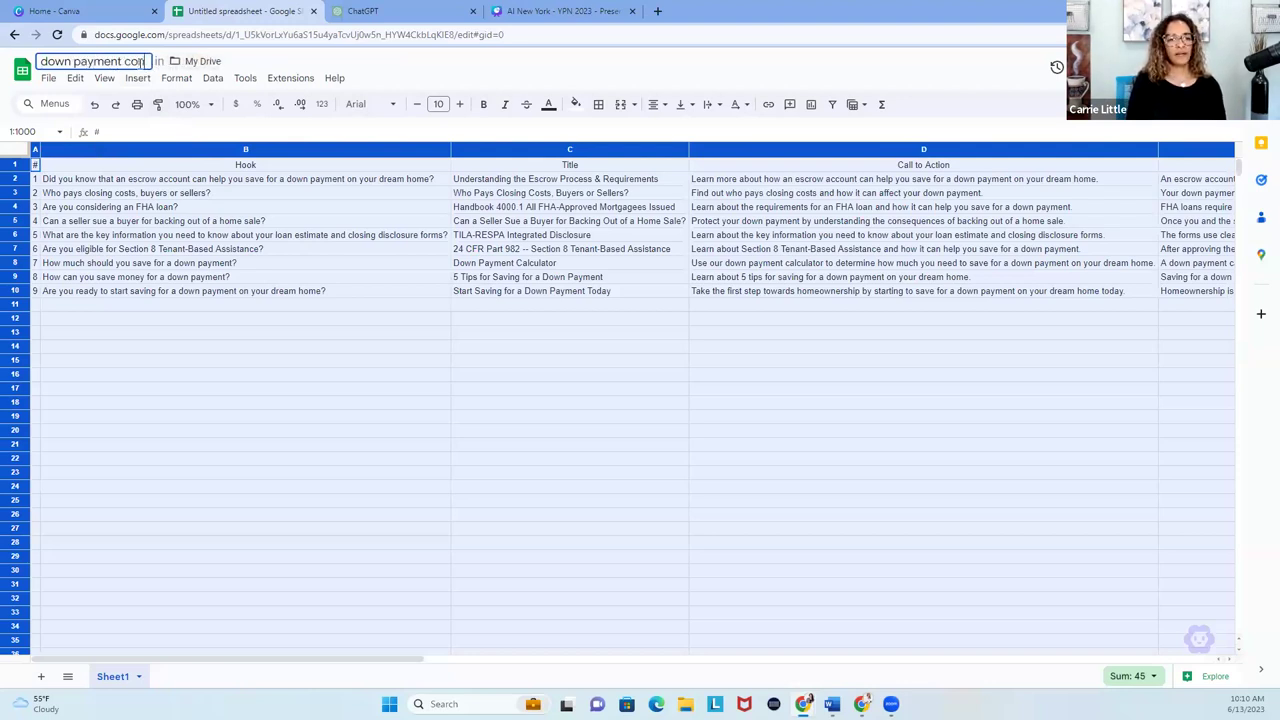
pyautogui.write('ntent for social media')
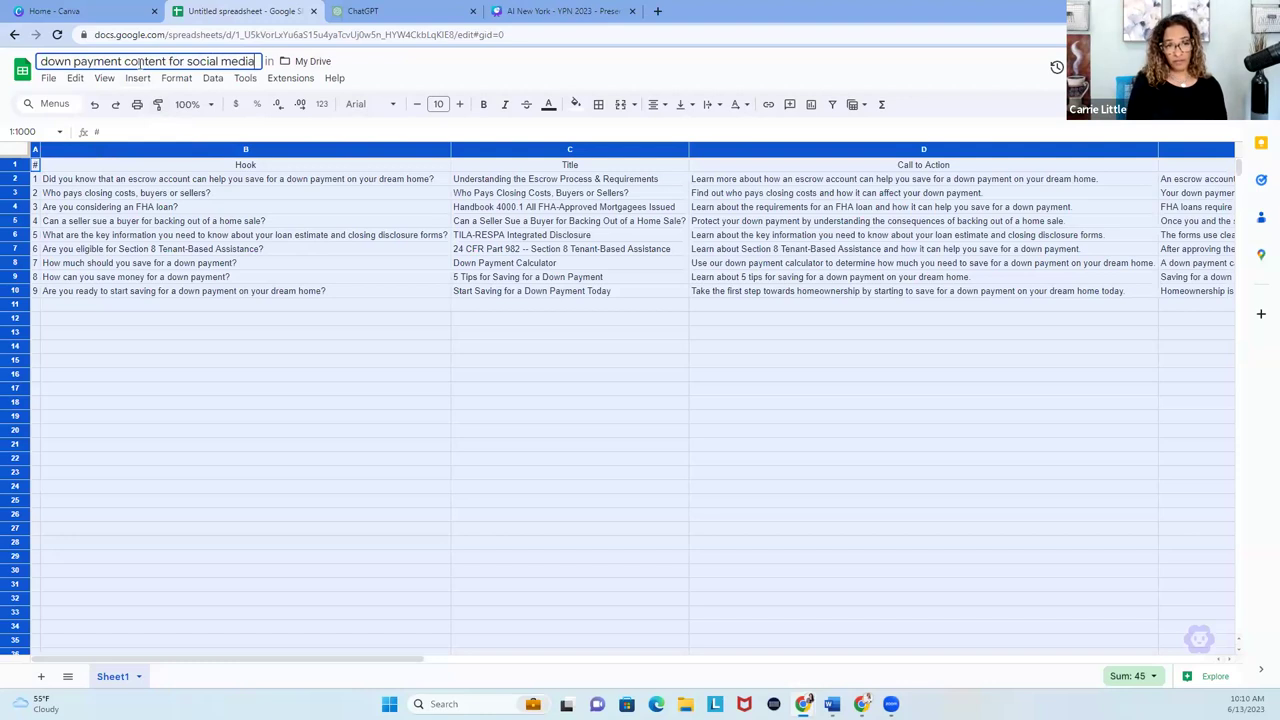
pyautogui.click(453, 72)
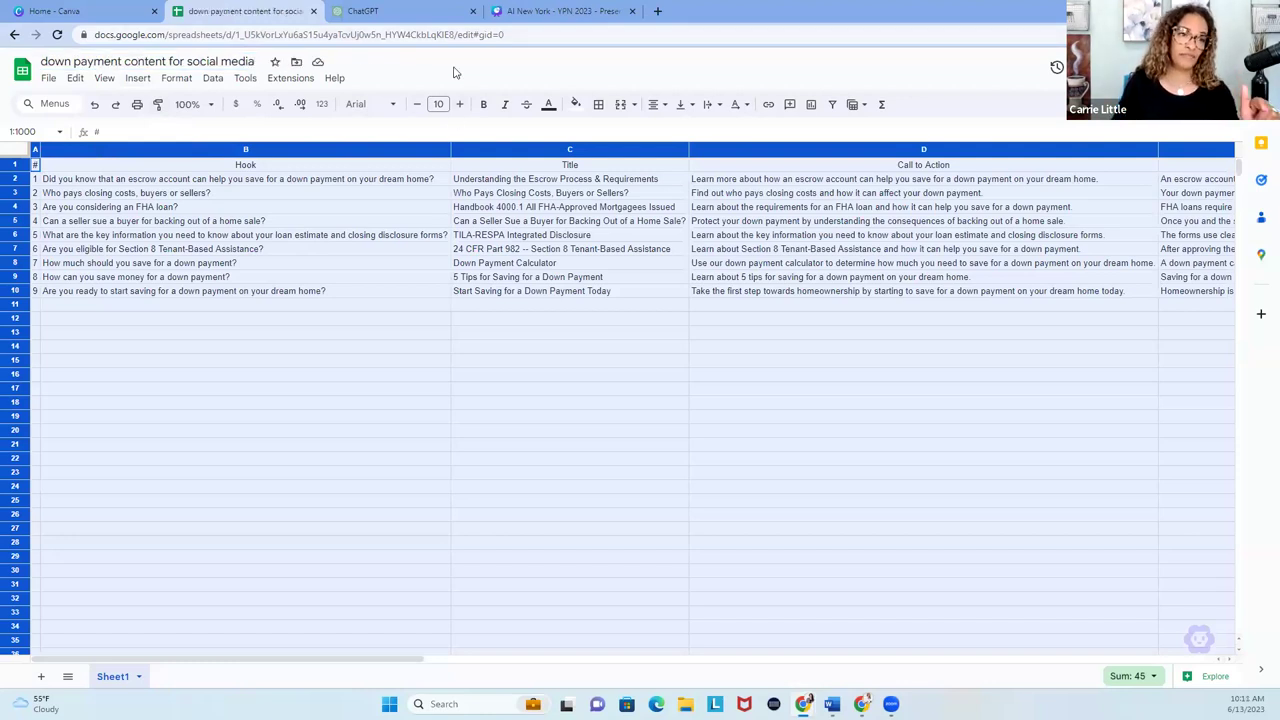
# Download the sheet as a Comma Separated Values (.csv) file.
pyautogui.click(48, 79)
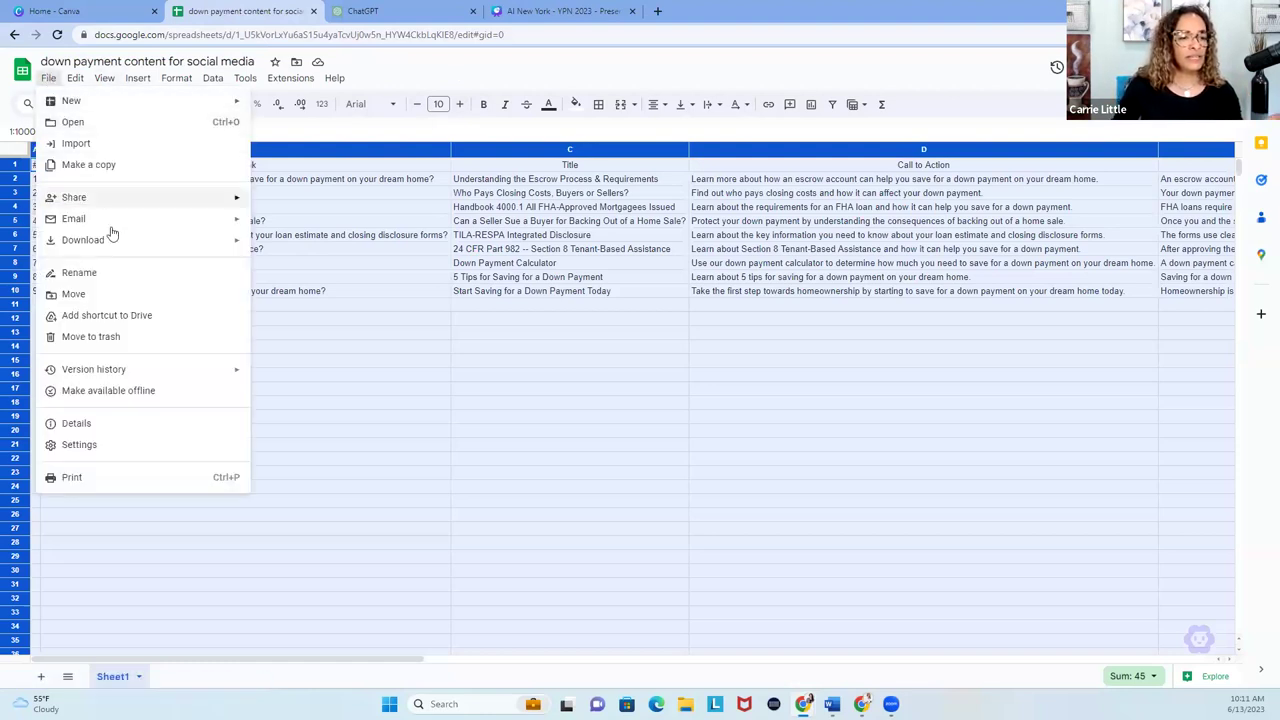
pyautogui.moveTo(108, 240)
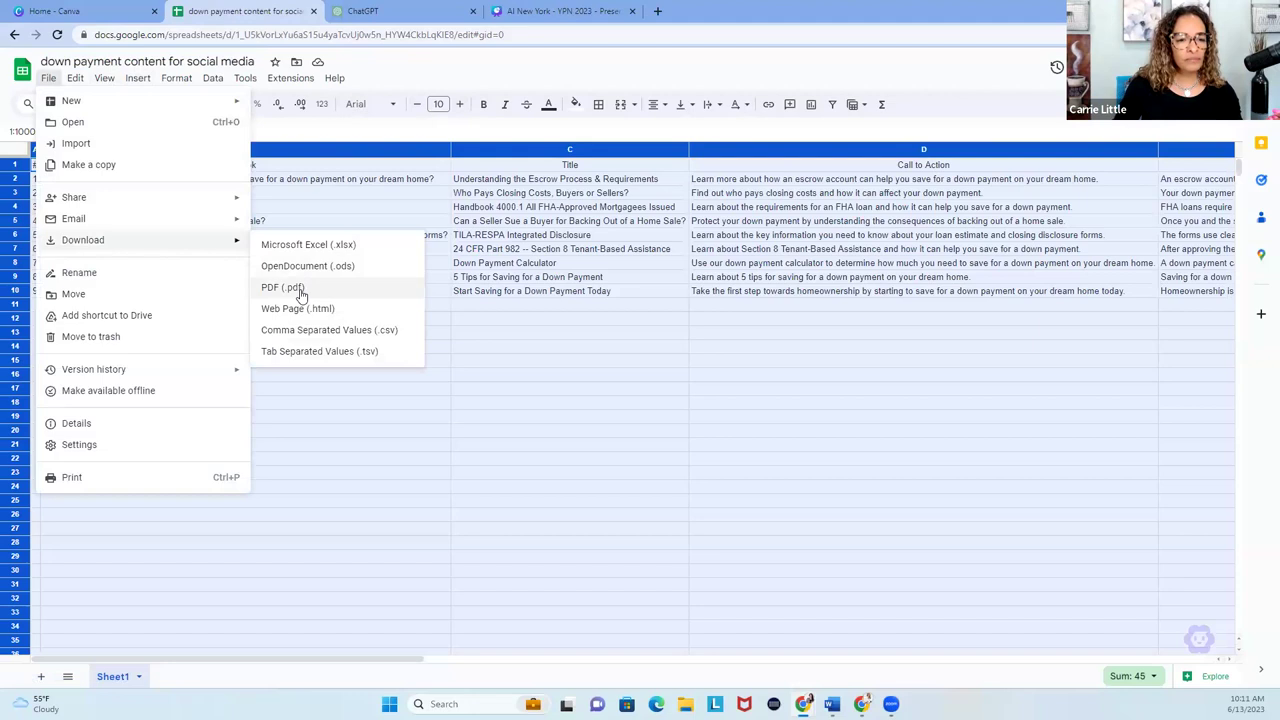
pyautogui.click(362, 329)
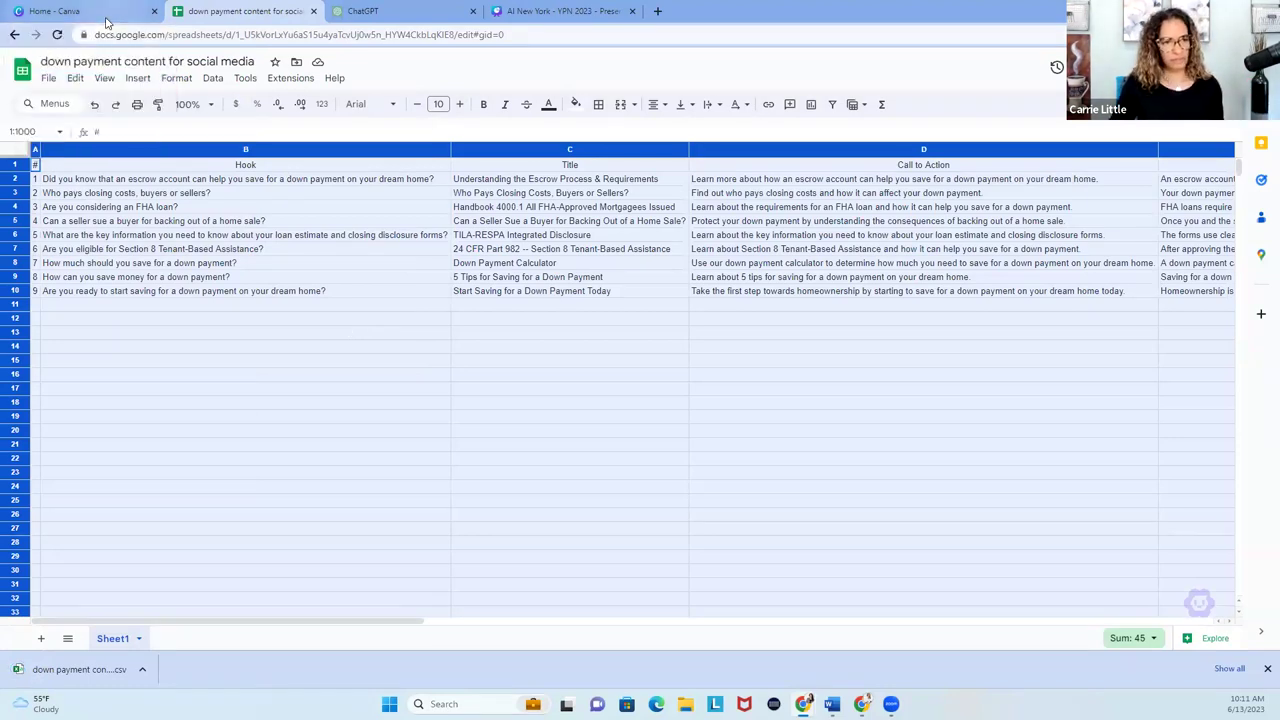
pyautogui.click(106, 20)
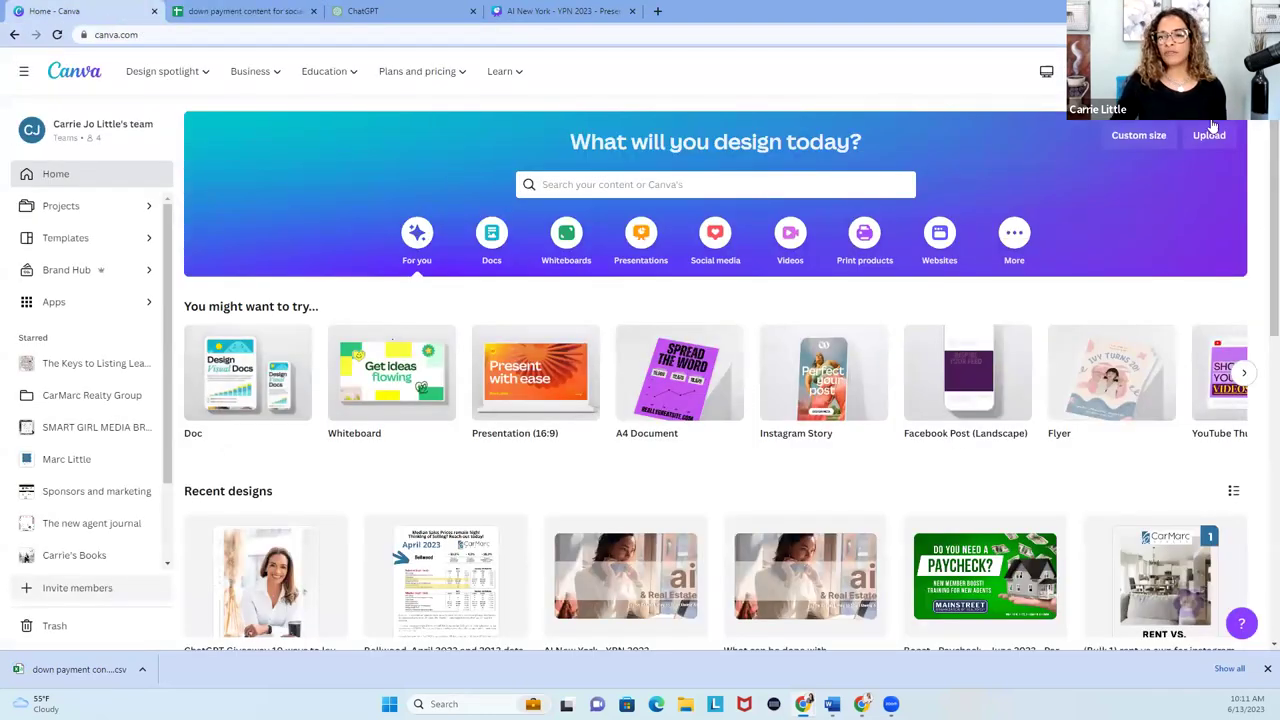
# Search the design formats for 'instagram' and create a new Instagram Reel design.
pyautogui.click(1138, 135)
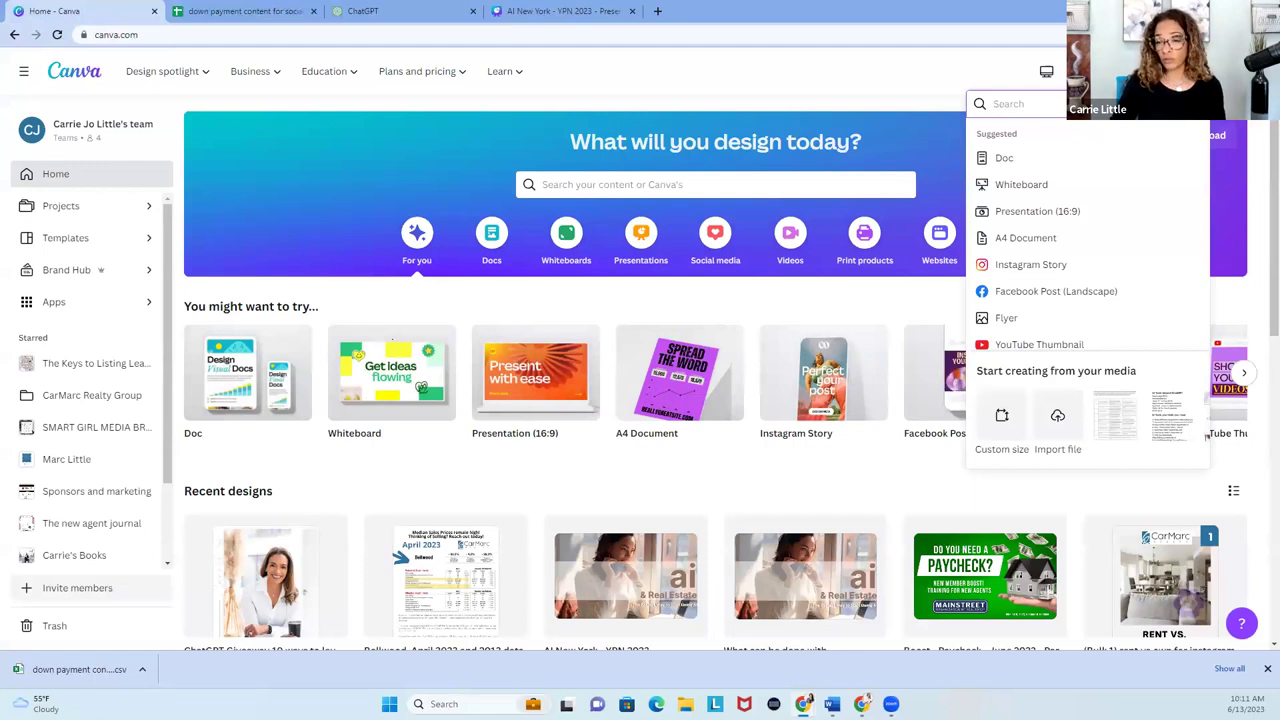
pyautogui.scroll(-1, 1106, 182)
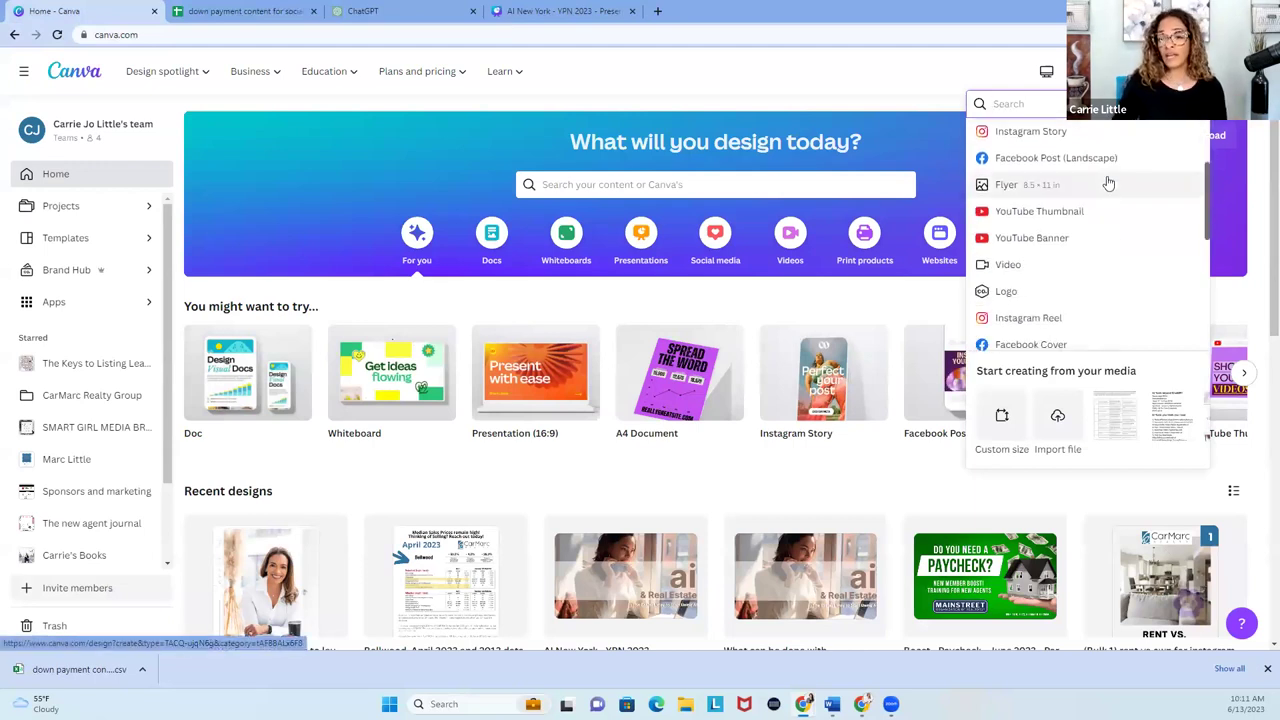
pyautogui.write('instram')
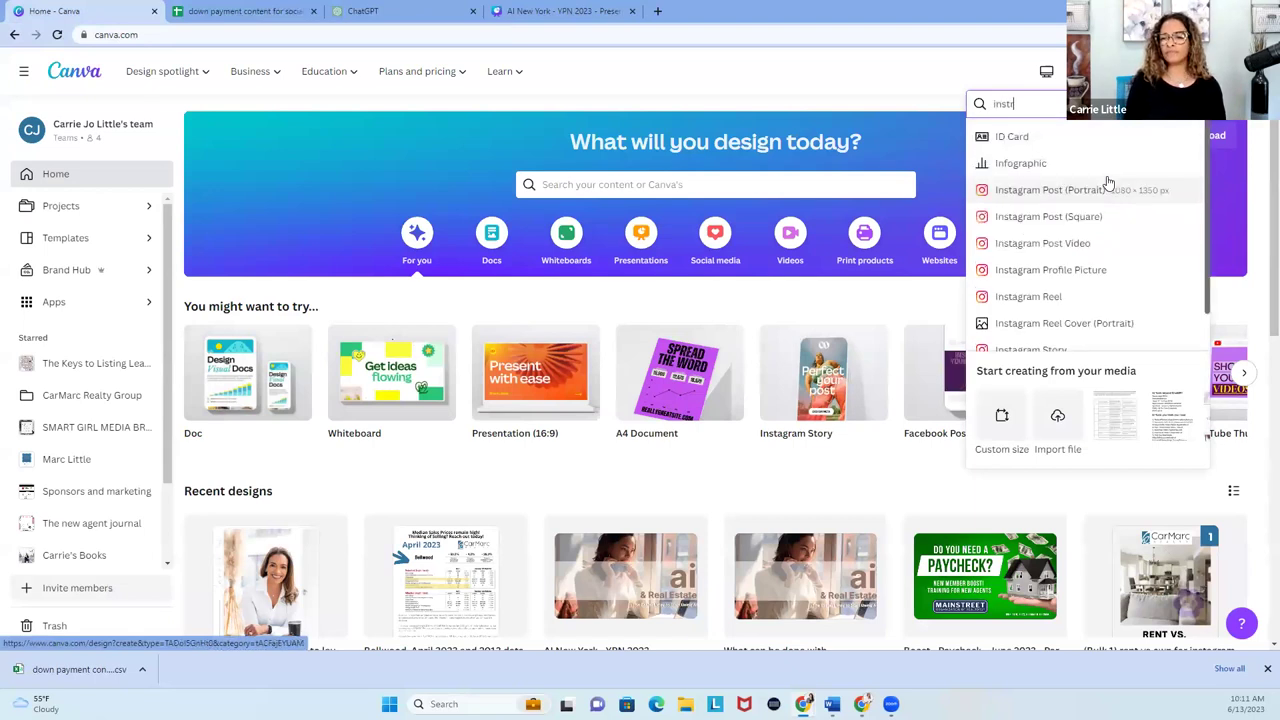
pyautogui.press('BackSpace')
pyautogui.press('BackSpace')
pyautogui.press('BackSpace')
pyautogui.write('ag')
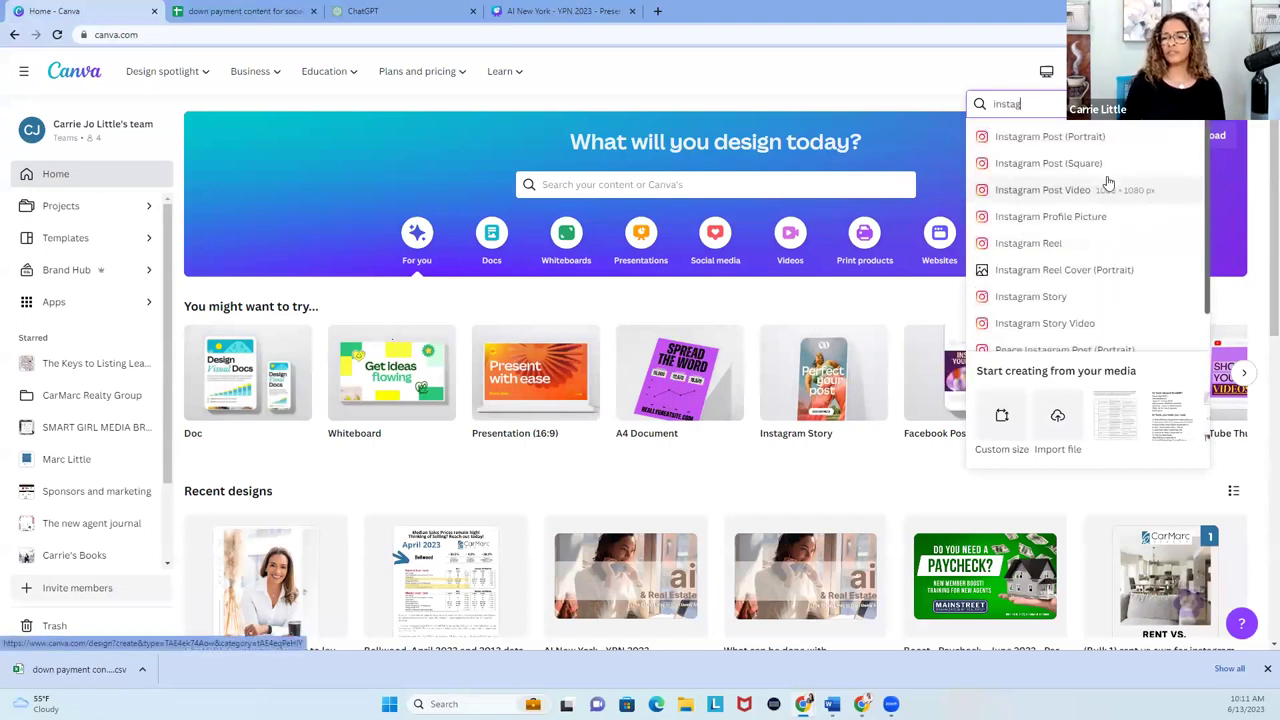
pyautogui.click(1056, 245)
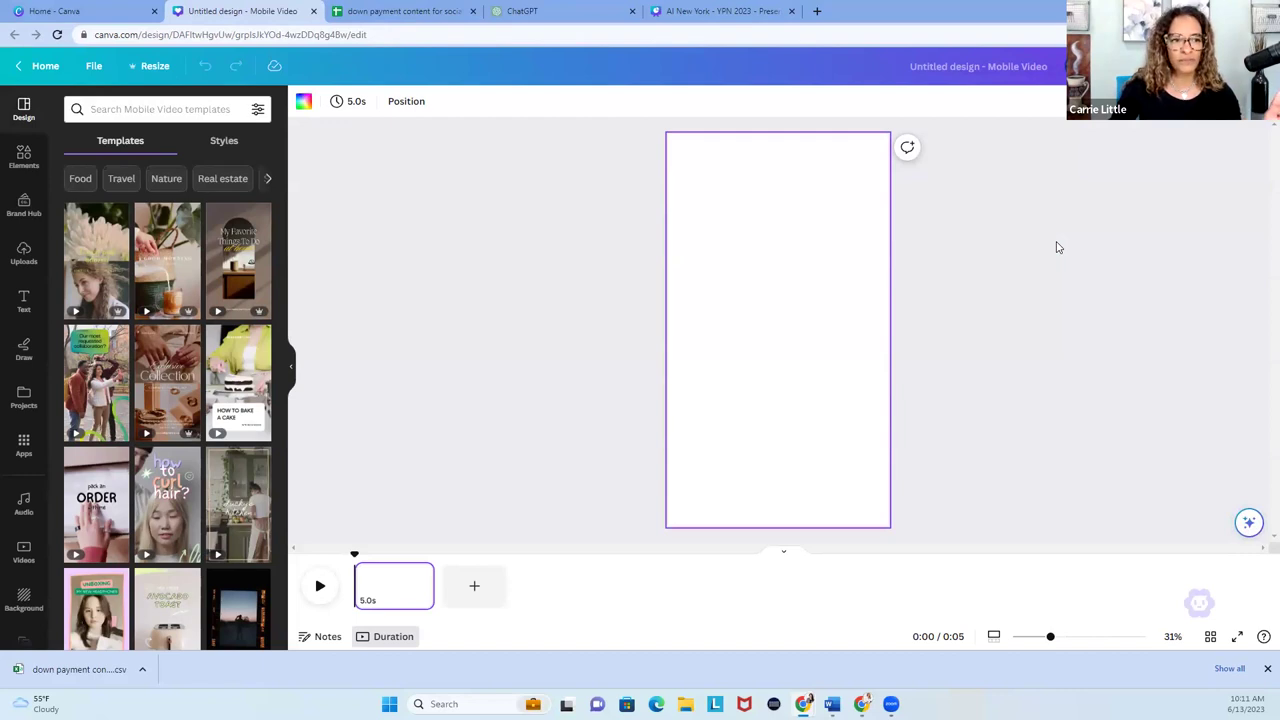
# Search templates for 'real estate tips' and apply the Navy Blue and Gold 'Looking for a new place' template.
pyautogui.click(129, 107)
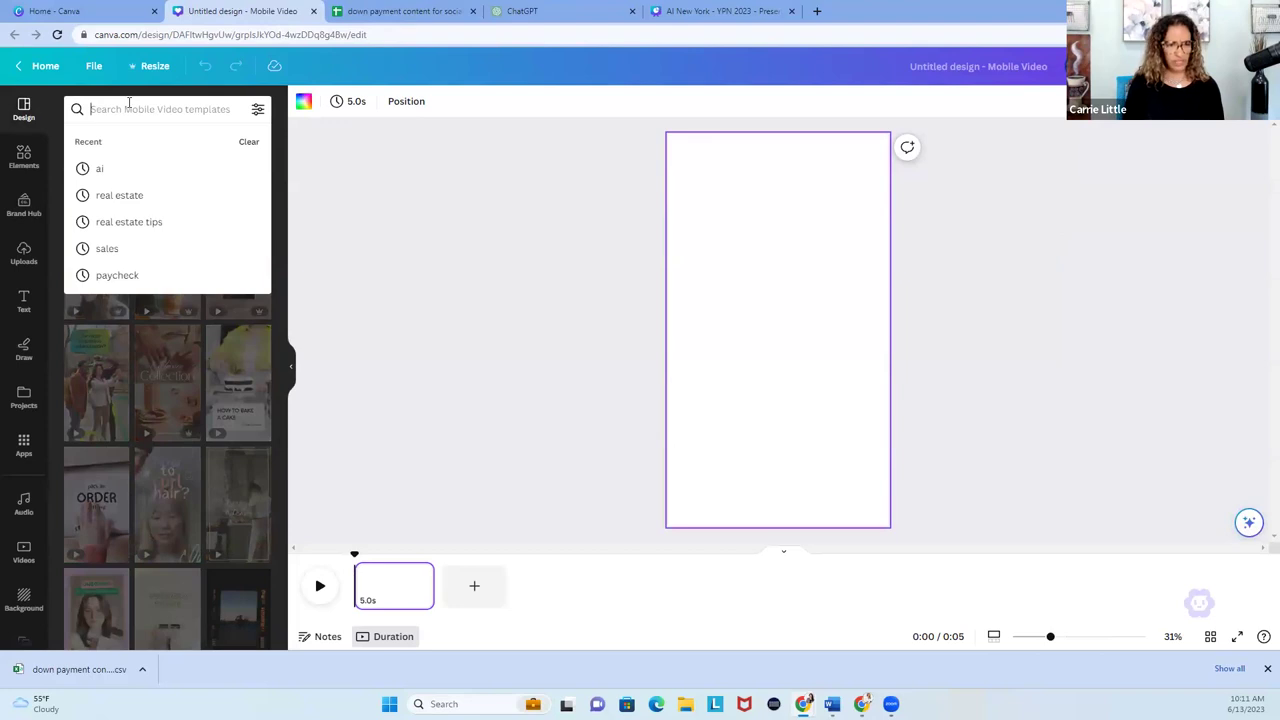
pyautogui.click(125, 225)
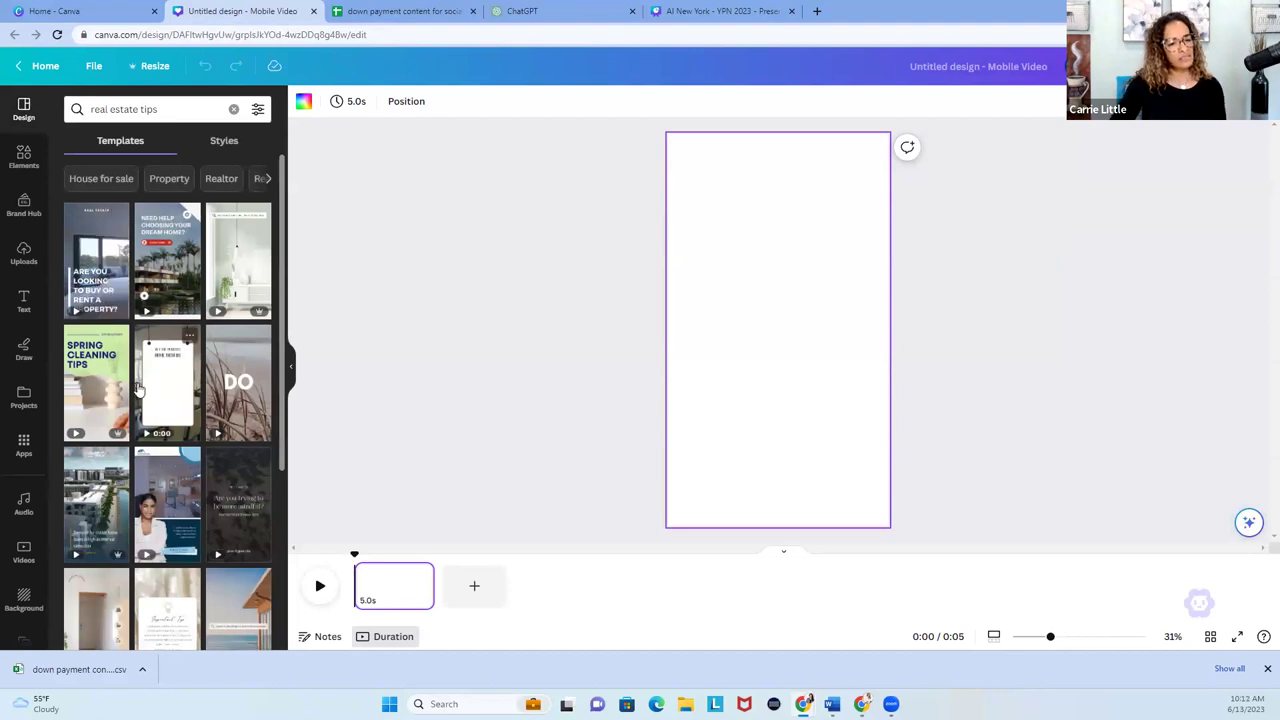
pyautogui.scroll(-3, 203, 490)
pyautogui.scroll(-2, 203, 490)
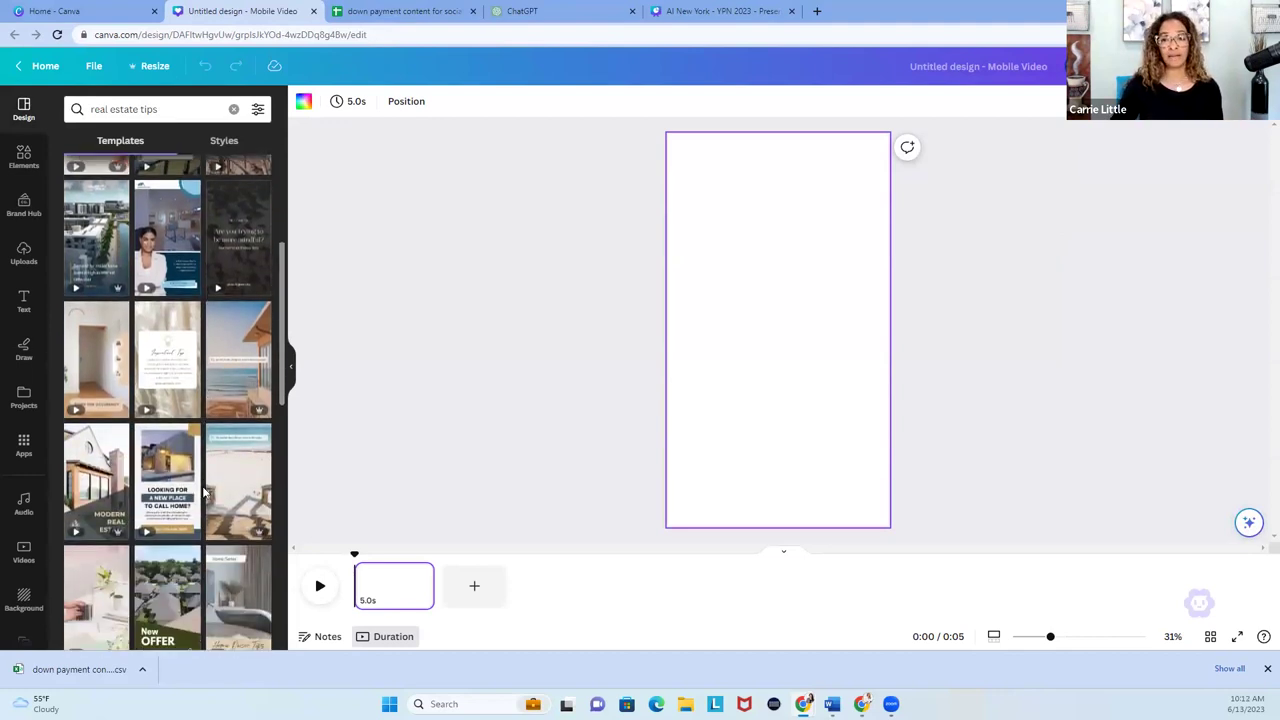
pyautogui.click(165, 476)
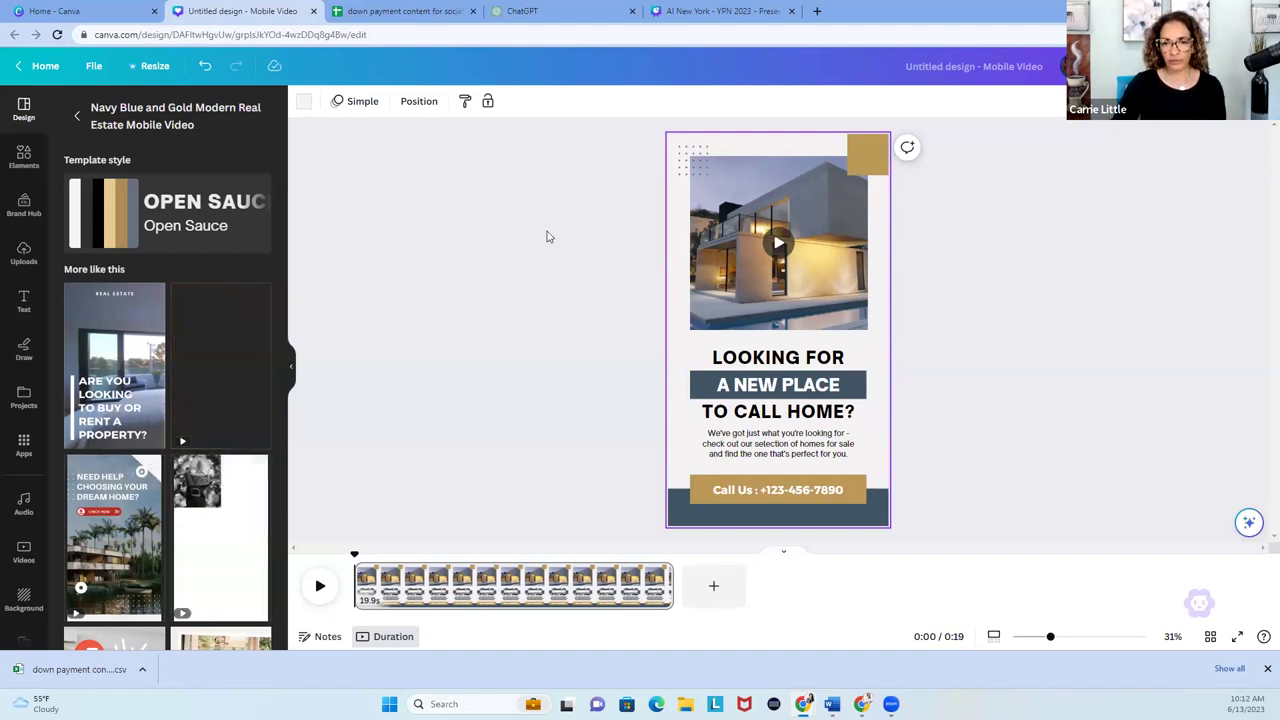
# Delete the dot pattern, recolour the gold square brand blue, and label the button 'Call' plus the agent's phone number.
pyautogui.click(686, 172)
pyautogui.press('Delete')
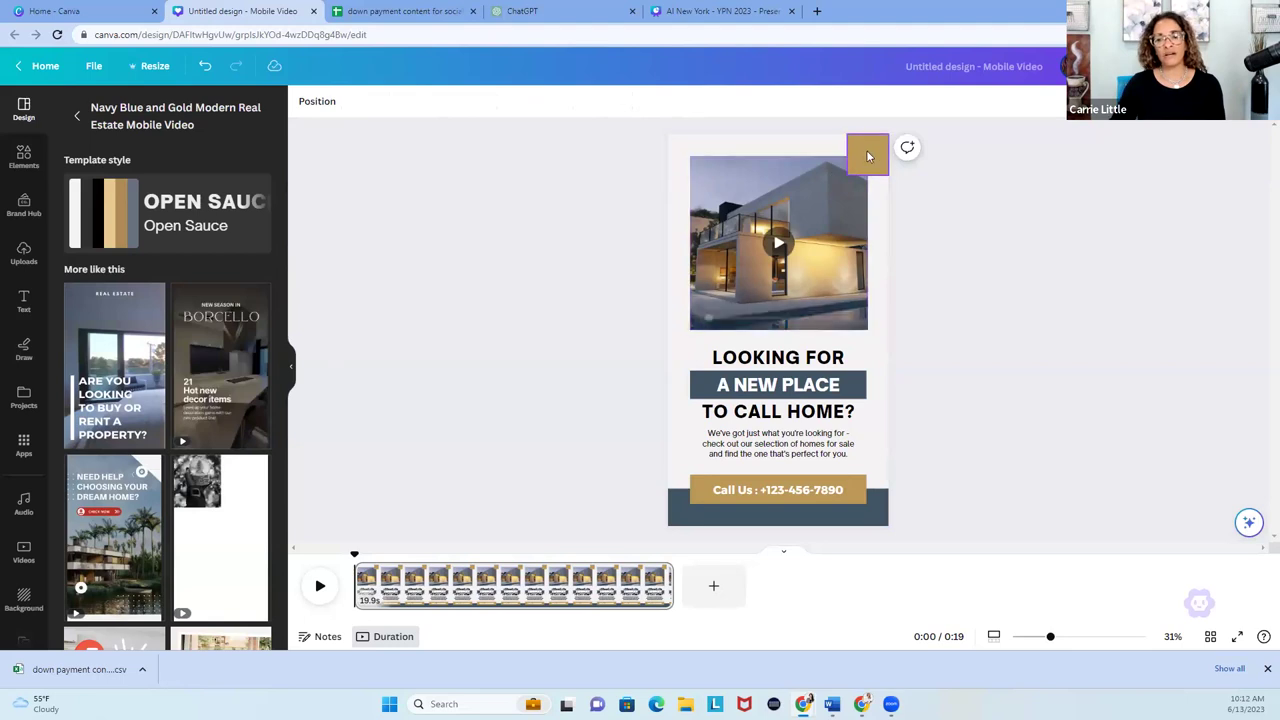
pyautogui.click(866, 152)
pyautogui.click(369, 101)
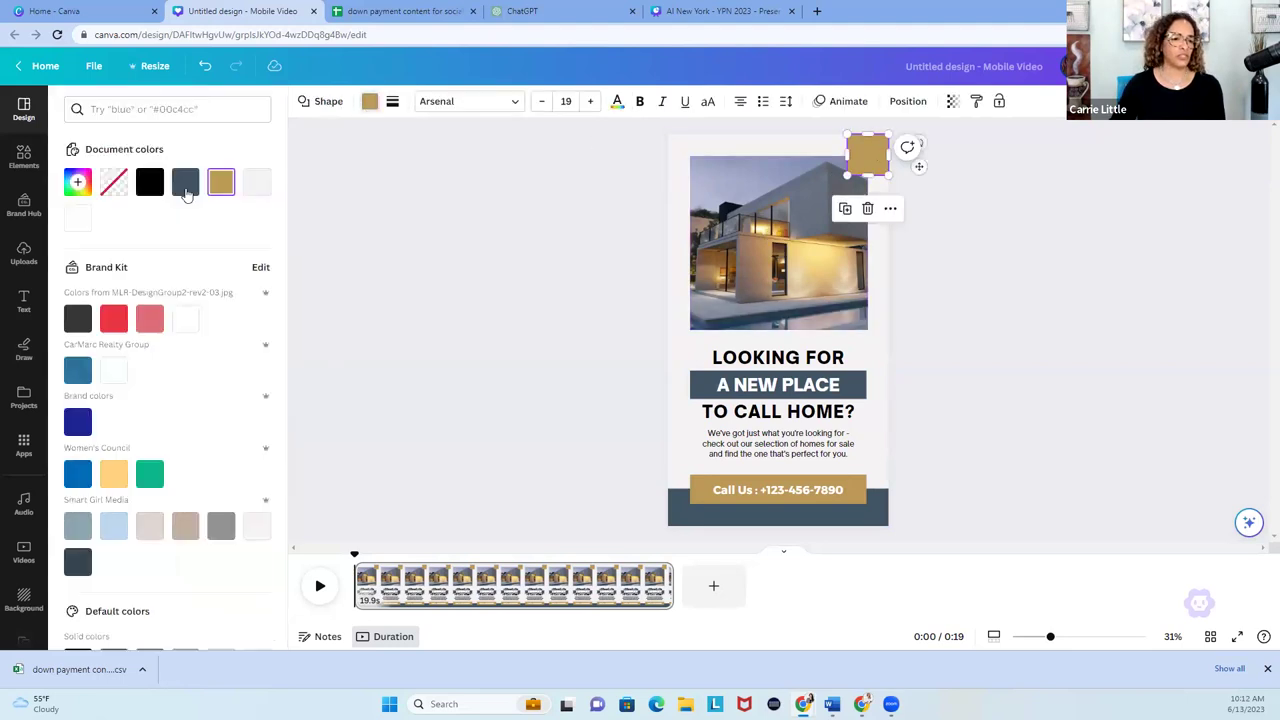
pyautogui.click(78, 372)
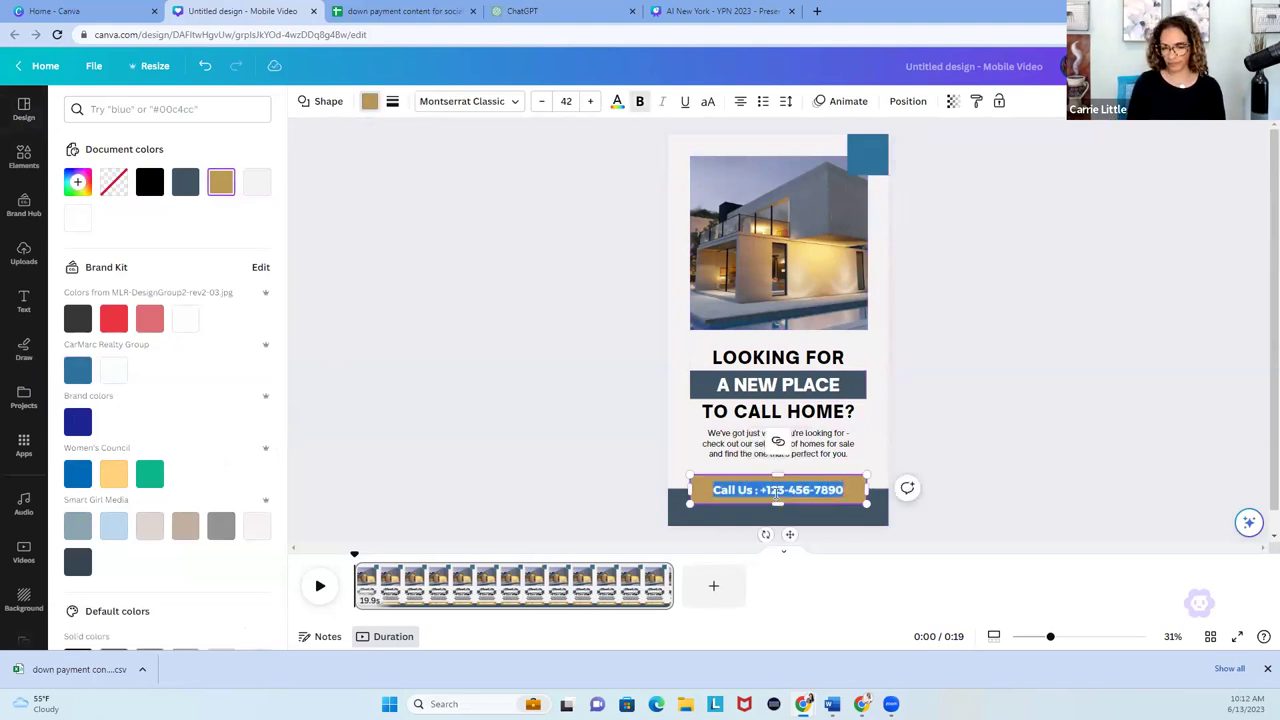
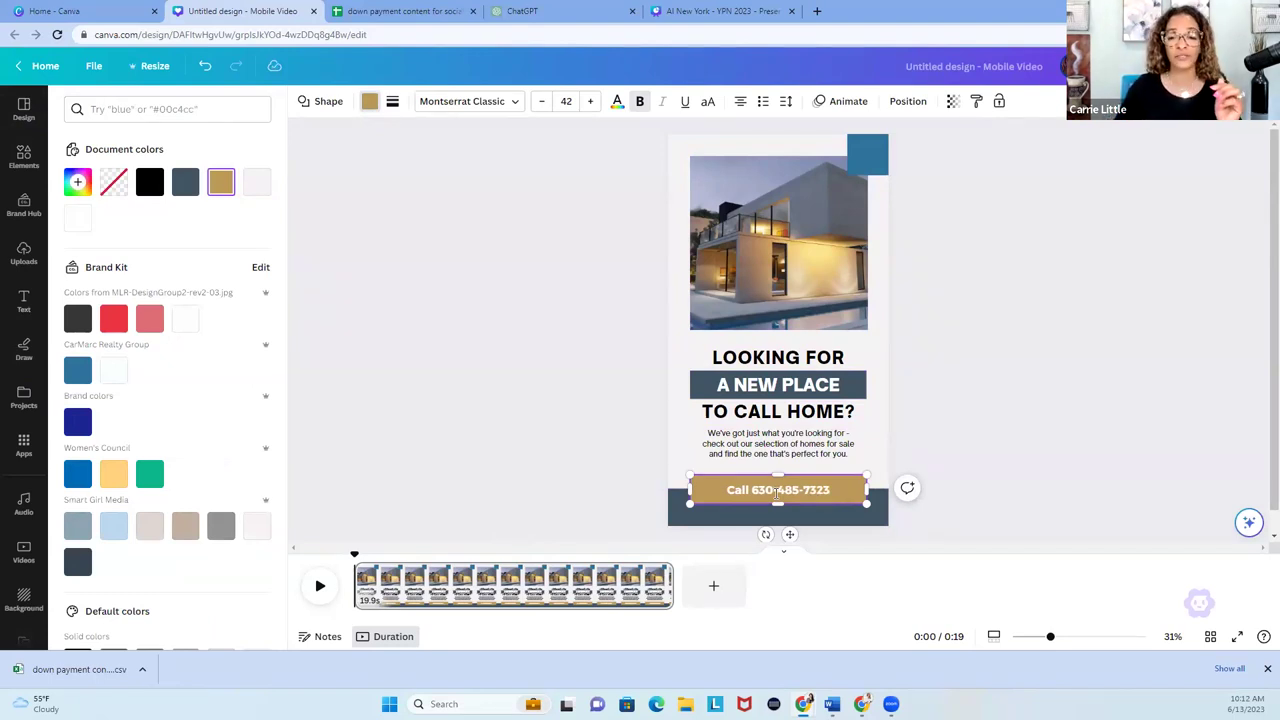
pyautogui.press('Escape')
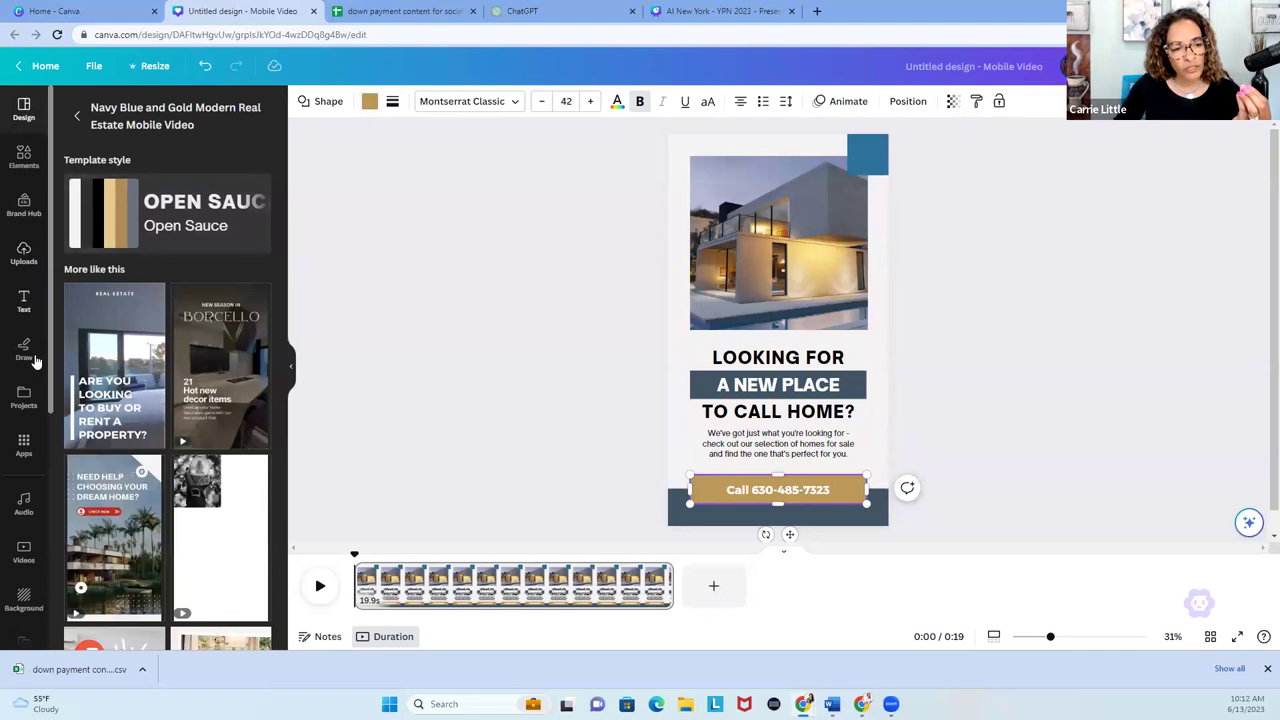
# Open Bulk create from Apps and upload the down payment content CSV from Downloads.
pyautogui.scroll(-2, 17, 470)
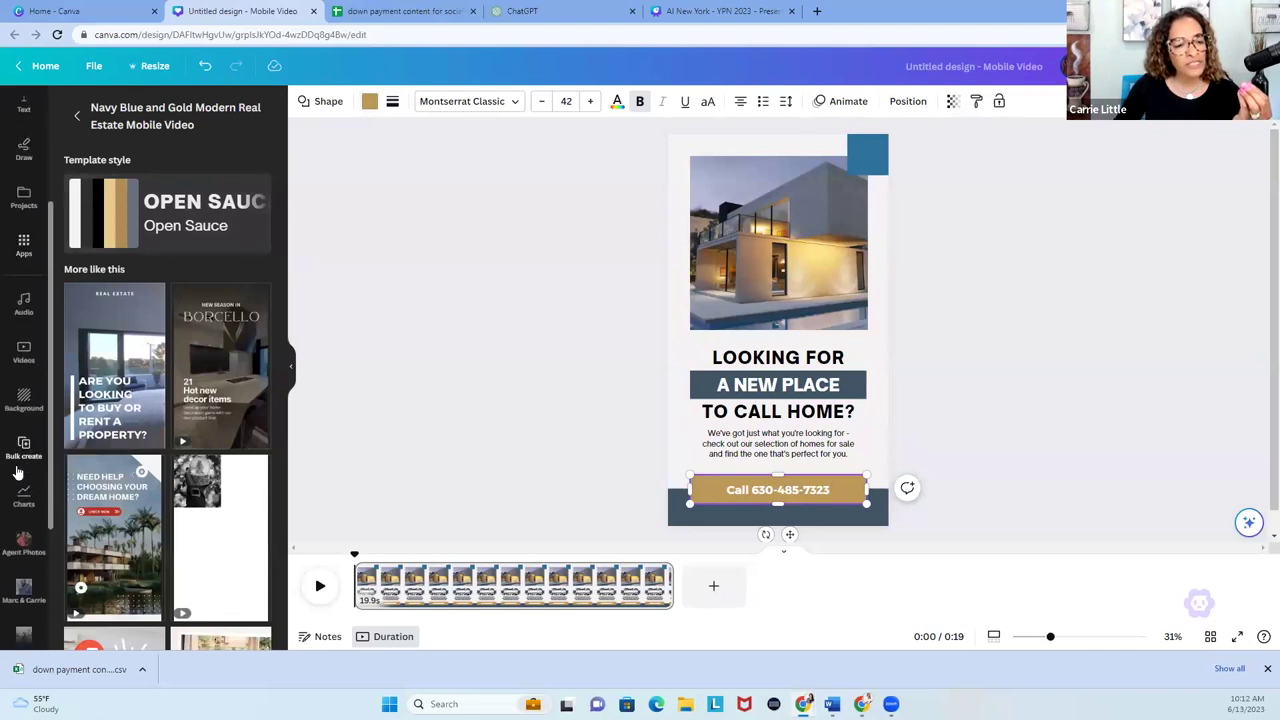
pyautogui.click(24, 451)
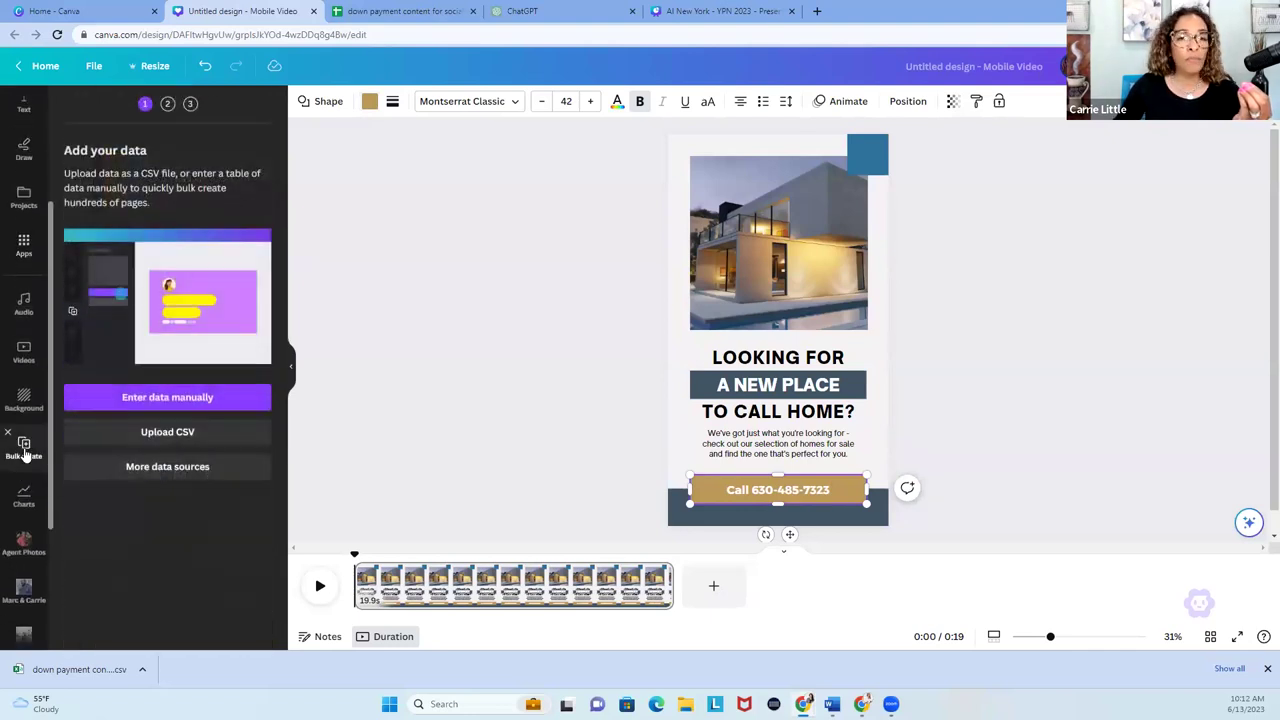
pyautogui.click(8, 434)
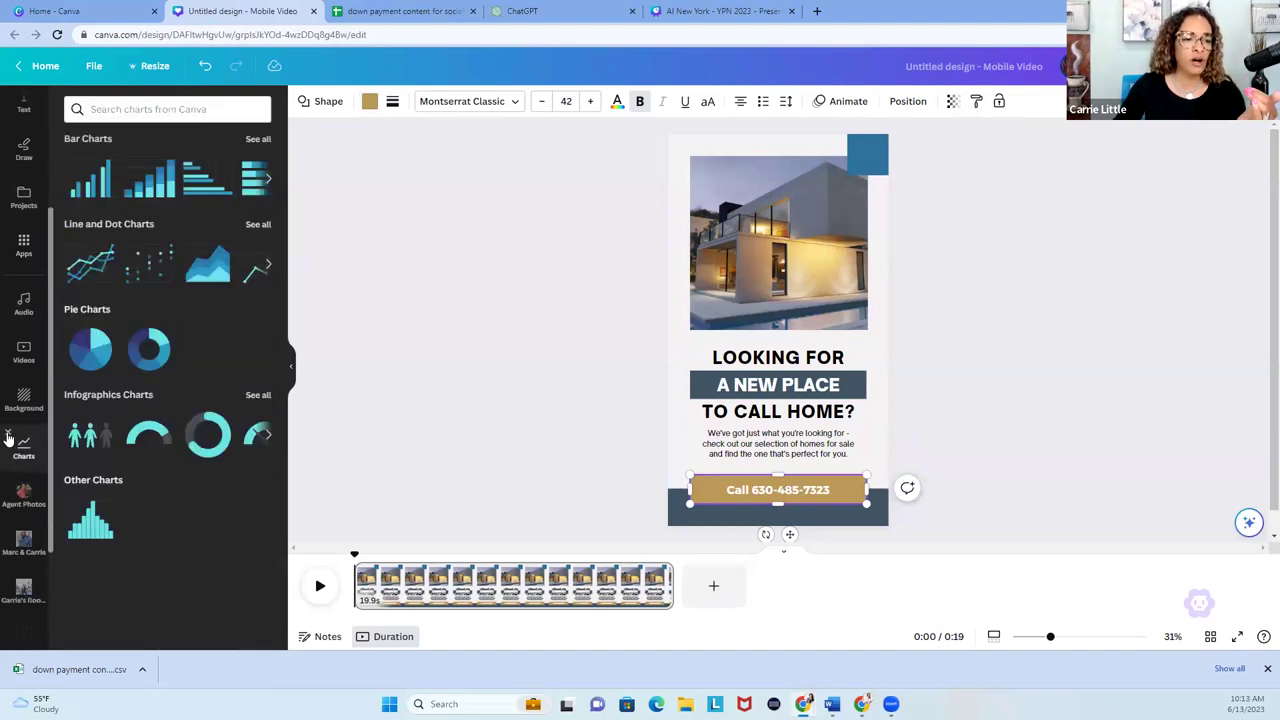
pyautogui.click(24, 246)
pyautogui.scroll(-2, 143, 426)
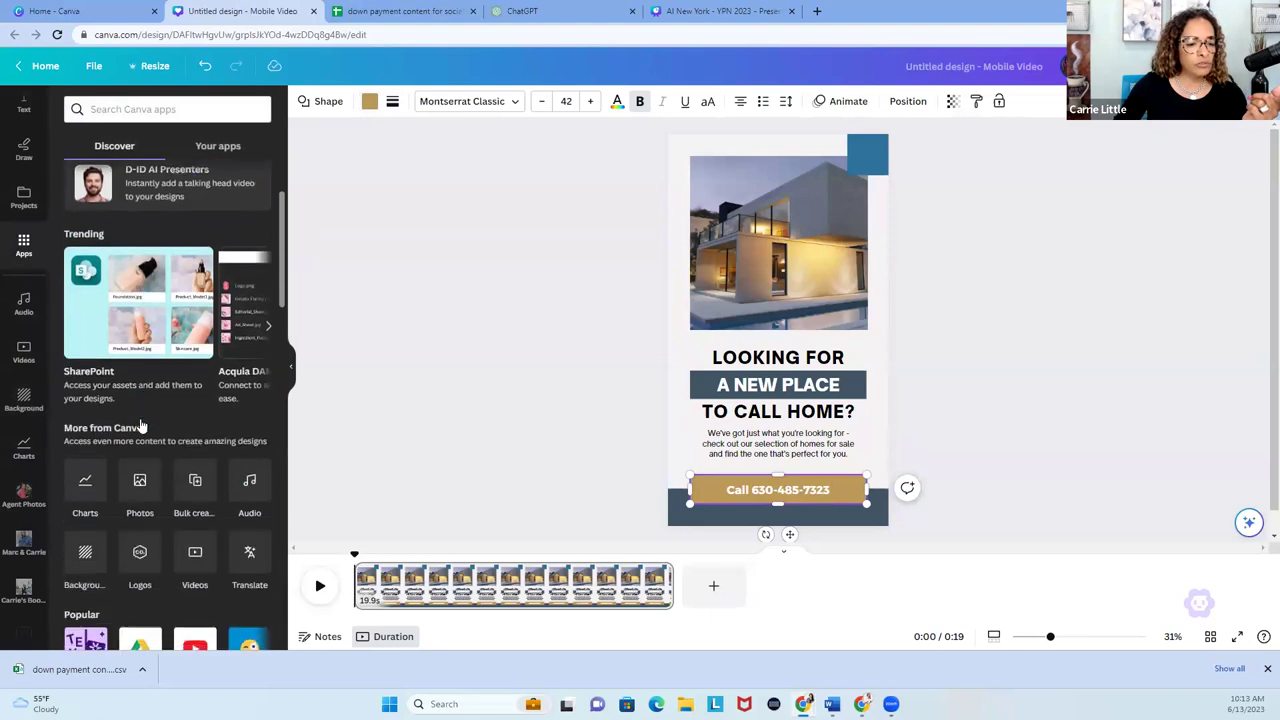
pyautogui.click(195, 485)
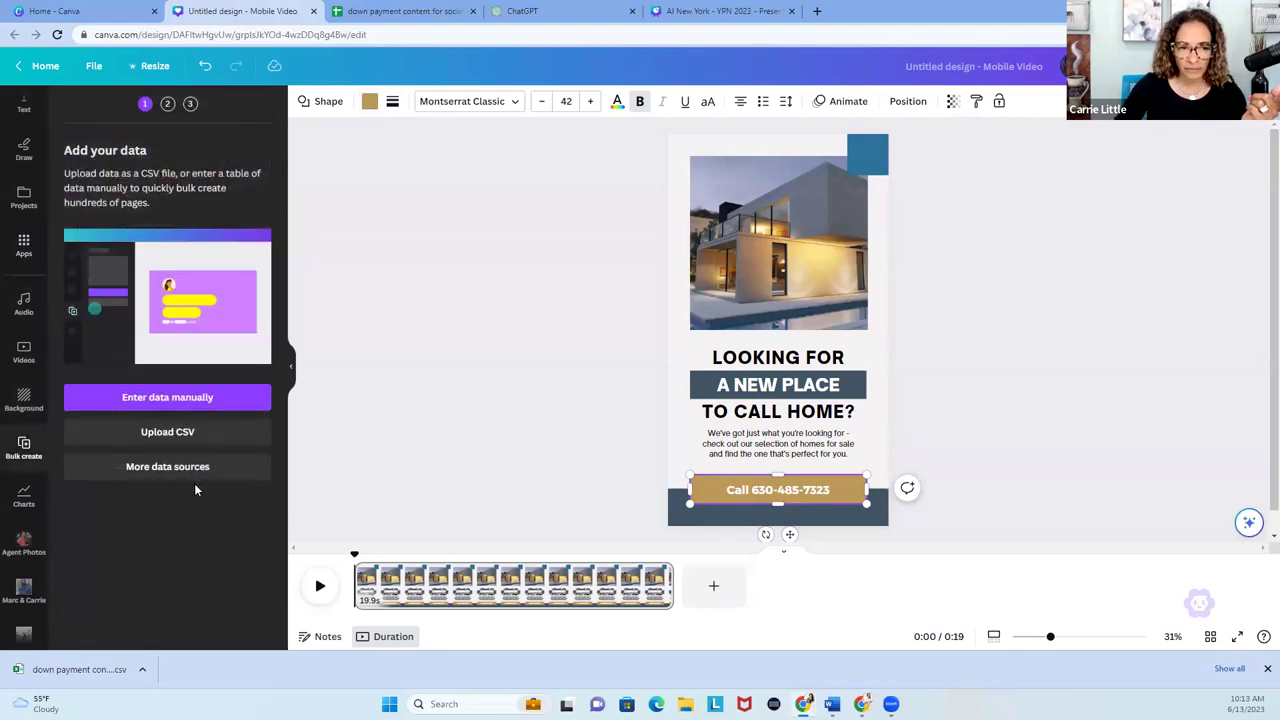
pyautogui.click(162, 436)
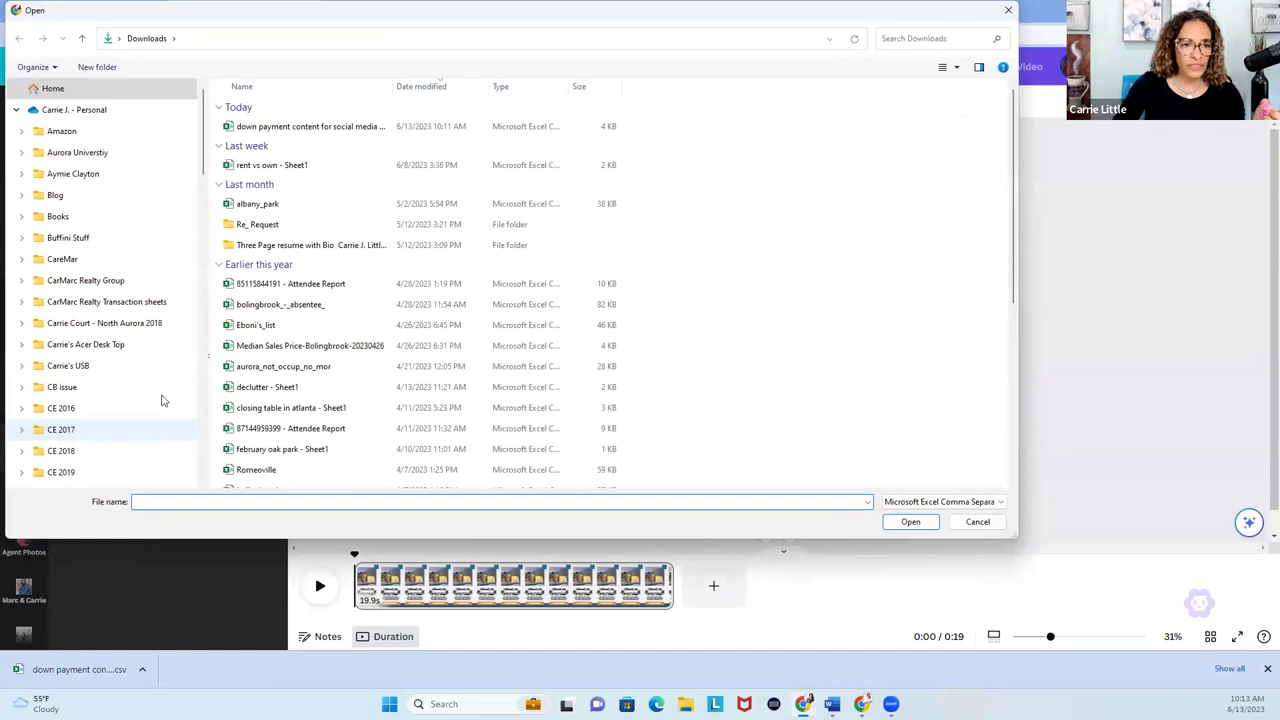
pyautogui.doubleClick(321, 134)
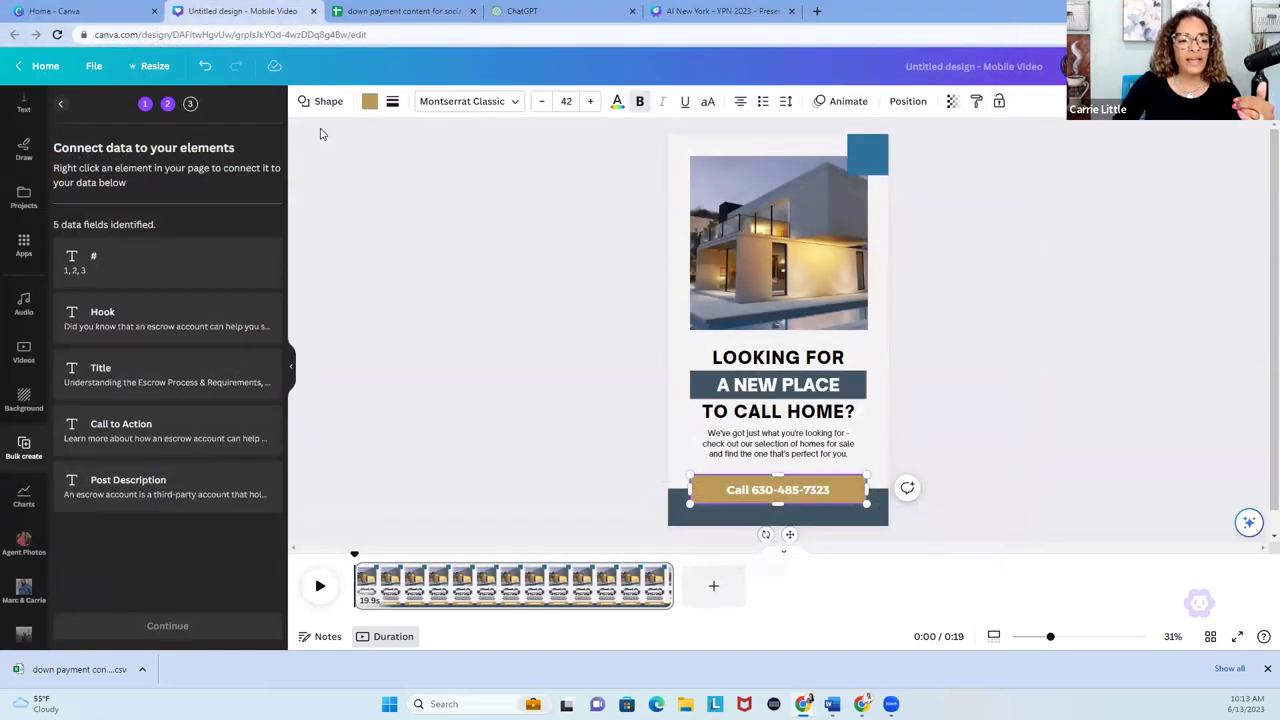